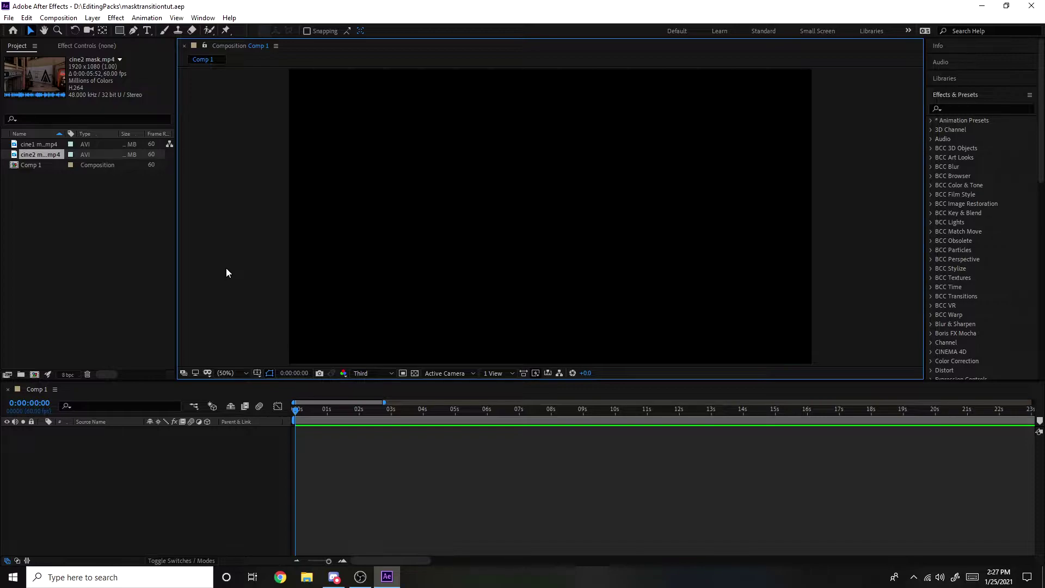
Step: Add the cine1 mask.mp4 and cine2 mask.mp4 clips together to the Comp 1 timeline
click(38, 145)
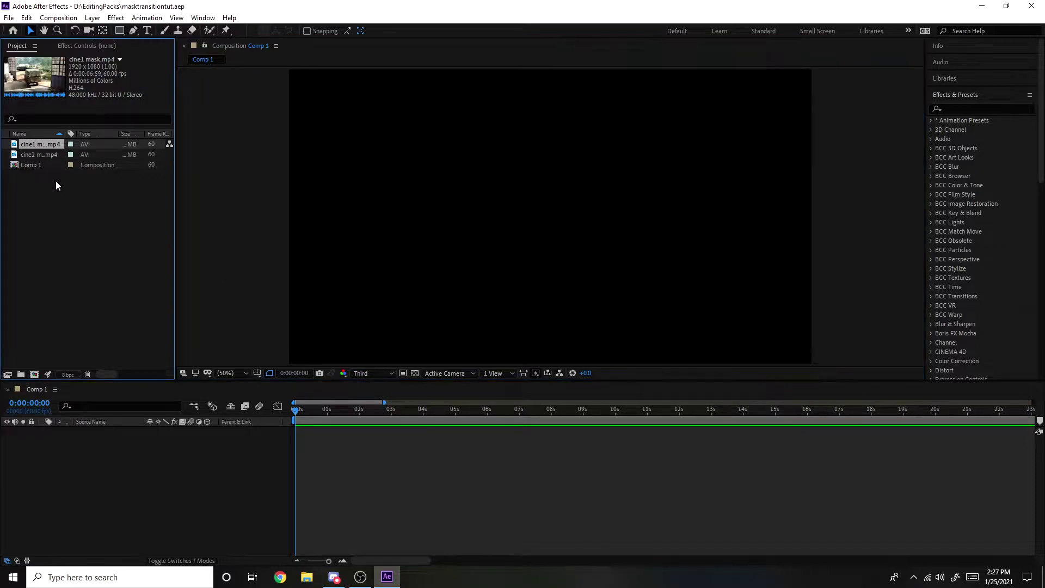
shift+click(42, 158)
drag(43, 159, 315, 456)
Step: Review the footage, place the cine2 layer after cine1, and move the cine1 layer to the start of the timeline
click(346, 472)
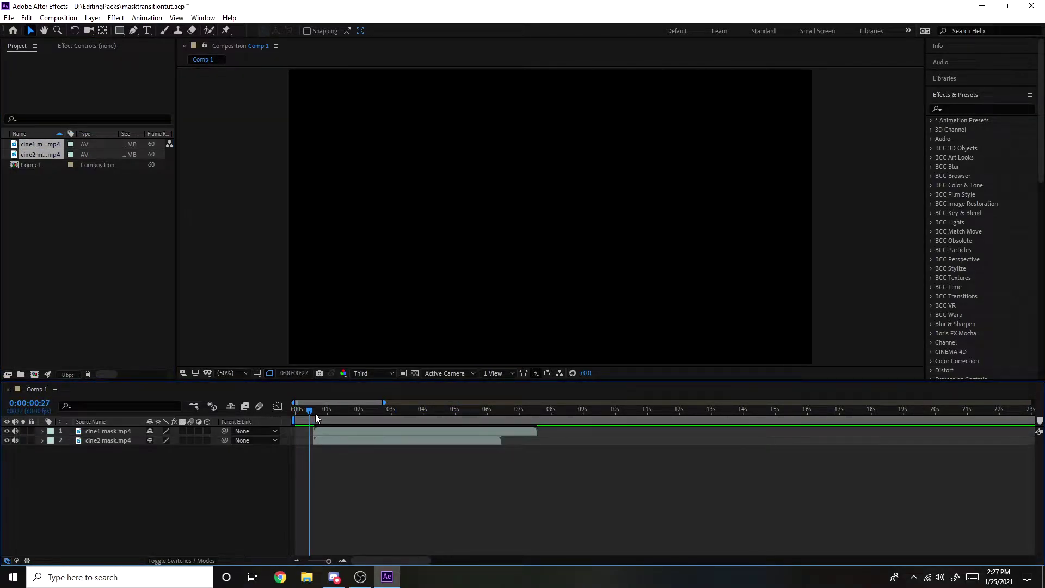
key(space)
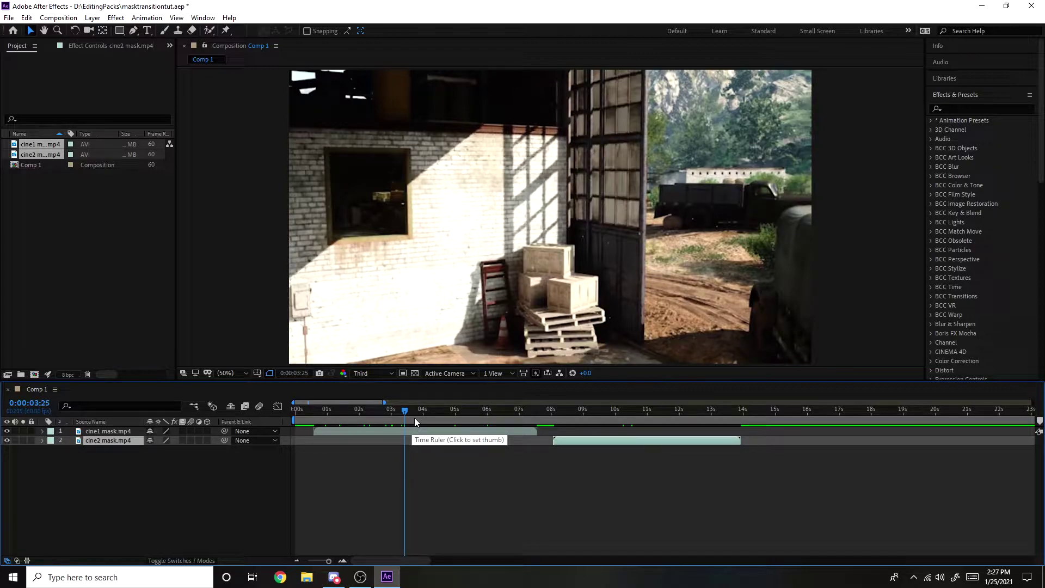
drag(415, 422, 558, 423)
click(466, 422)
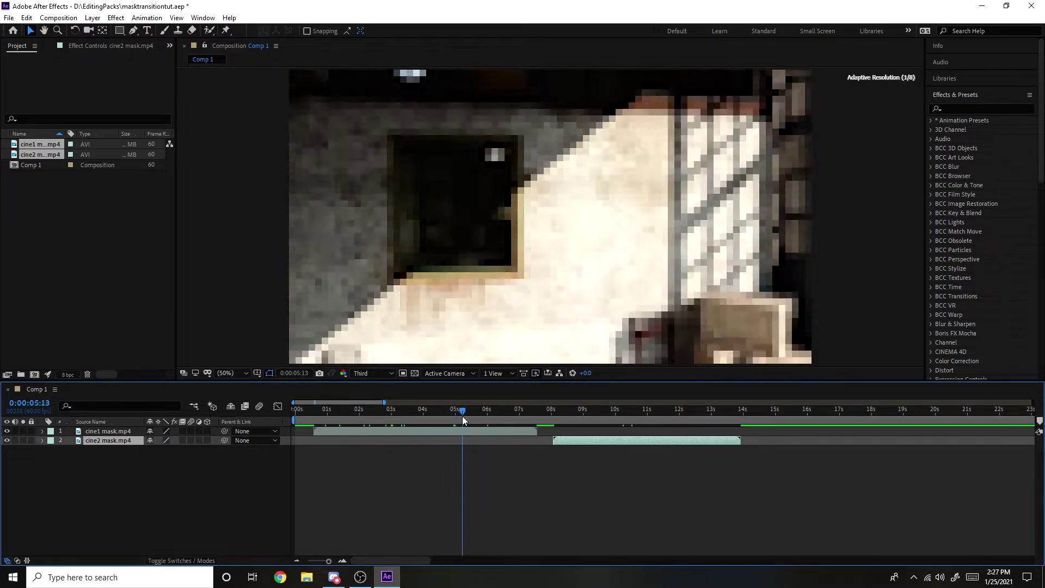
click(465, 432)
drag(459, 417, 369, 431)
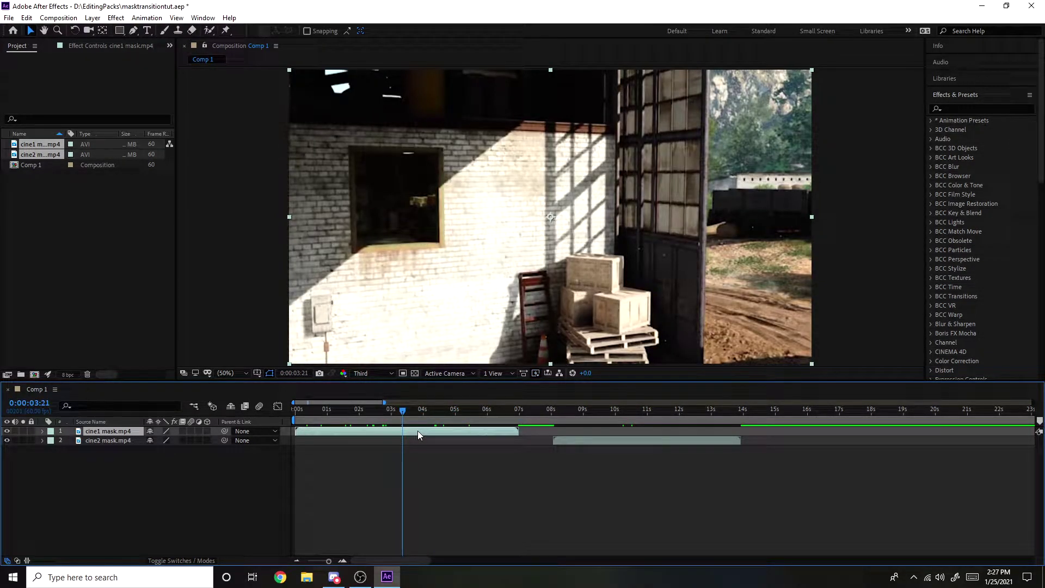
Step: Enable time remapping on the cine1 layer and add a Time Remap keyframe at 0:00:02:36
right_click(419, 434)
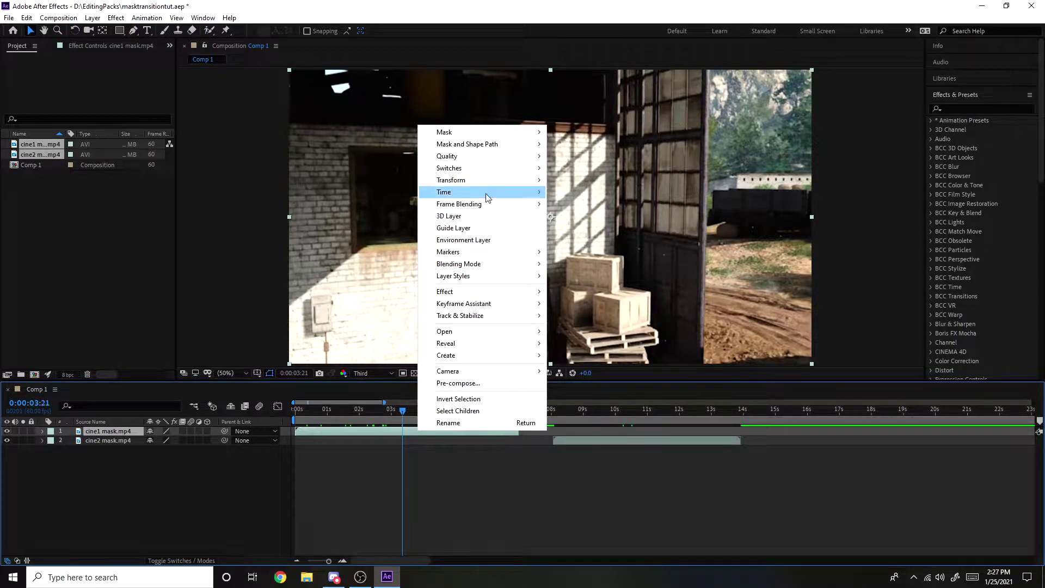
mouse_move(486, 197)
click(580, 192)
drag(346, 419, 379, 424)
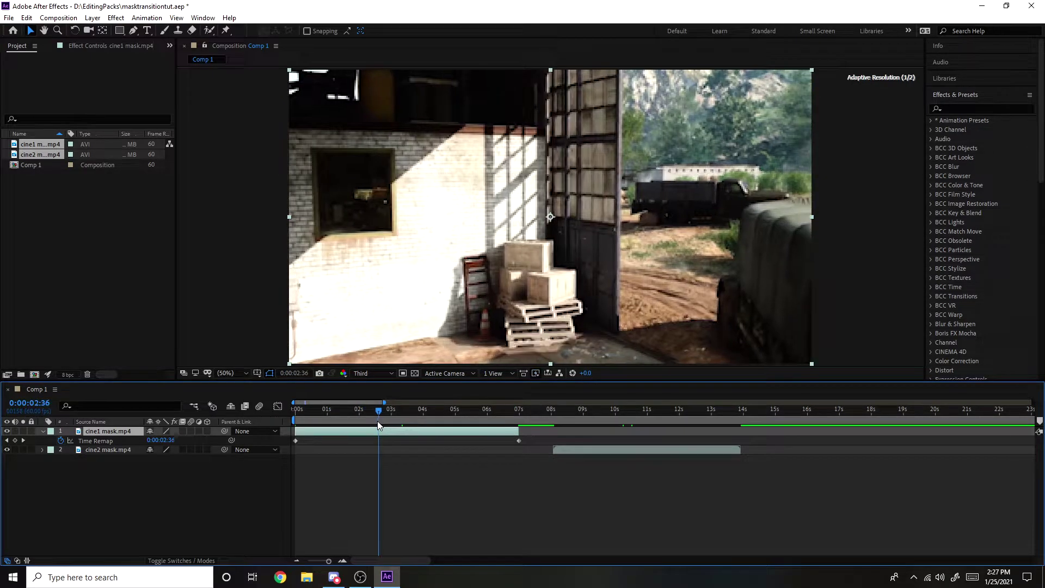
click(15, 440)
Step: Remap cine1 to run from the 0:00:02:36 keyframe at the timeline start to 0:00:03:32, and apply Easy Ease to its Time Remap keyframes
mouse_move(295, 431)
mouse_down()
mouse_move(380, 431)
mouse_move(309, 429)
mouse_up()
click(291, 420)
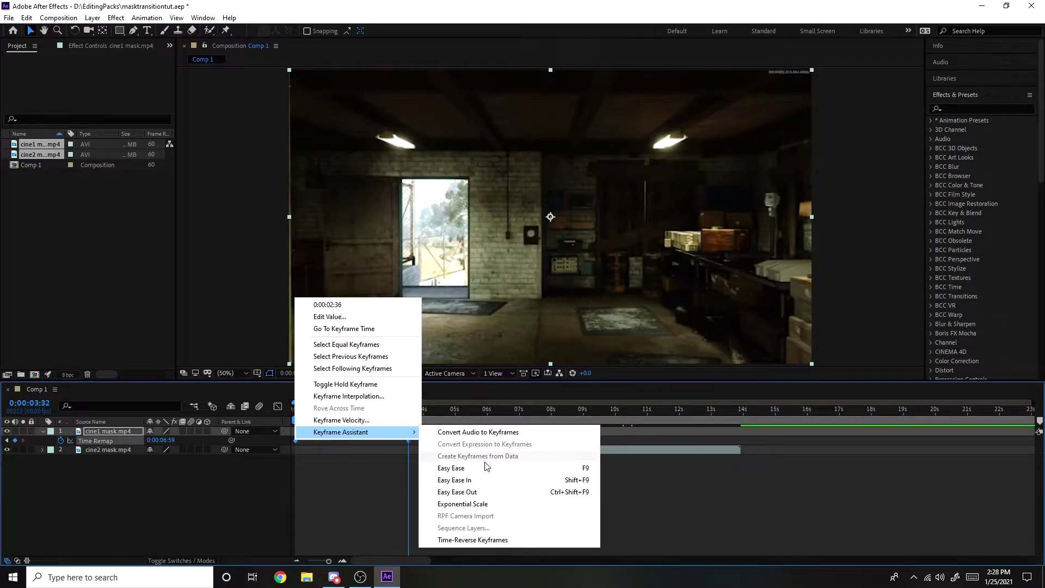
click(451, 468)
Step: Reshape cine1's time remap curve in the Graph Editor so it rises steeply at both ends, and preview the speed ramp
click(278, 406)
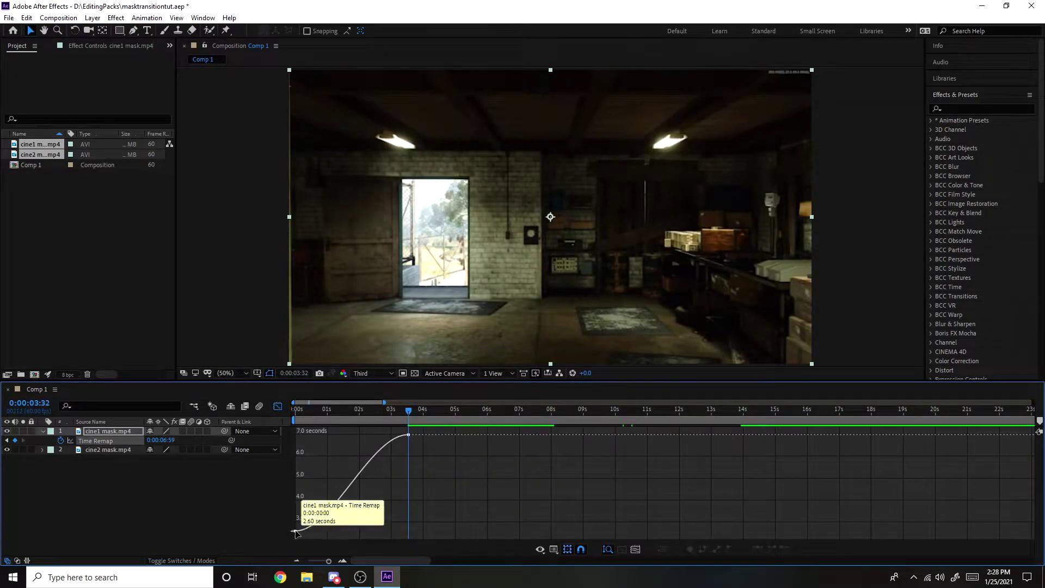
click(295, 531)
drag(333, 531, 296, 474)
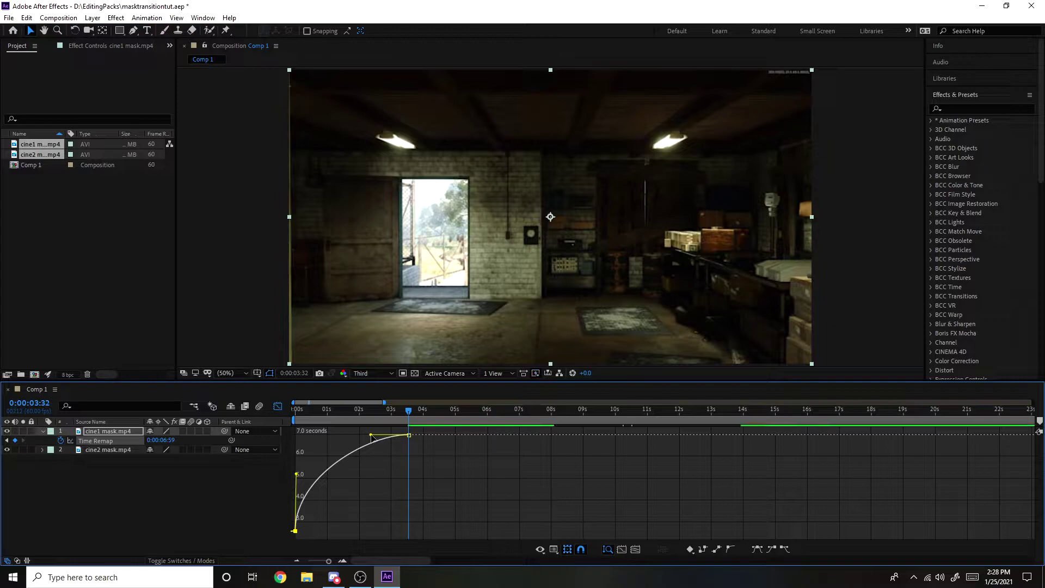
drag(370, 435, 394, 482)
click(295, 420)
key(space)
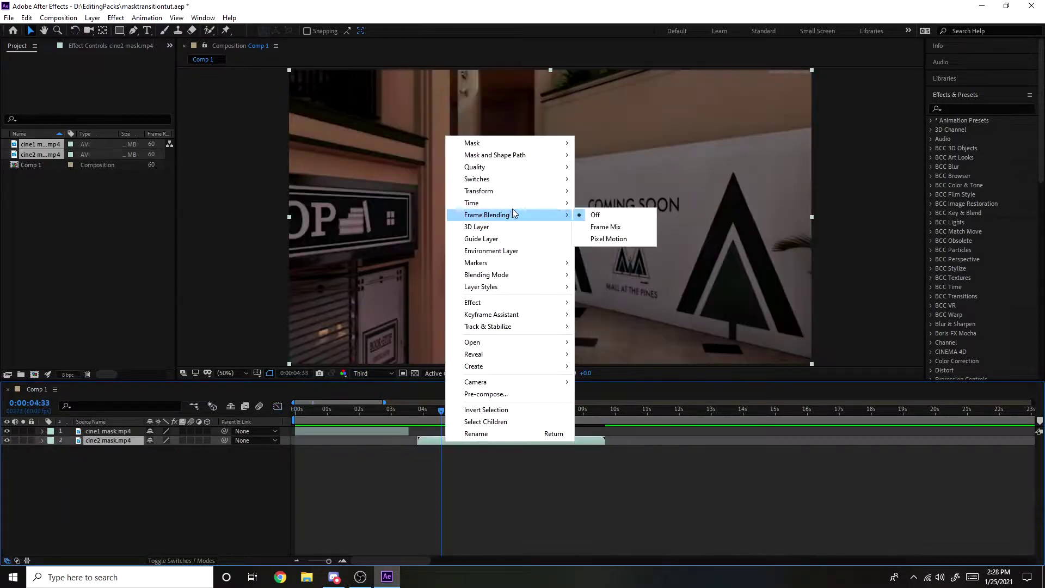
Step: Enable time remapping on the cine2 layer and start it at the beginning of the timeline beneath cine1
mouse_move(506, 202)
click(616, 202)
drag(441, 412, 408, 422)
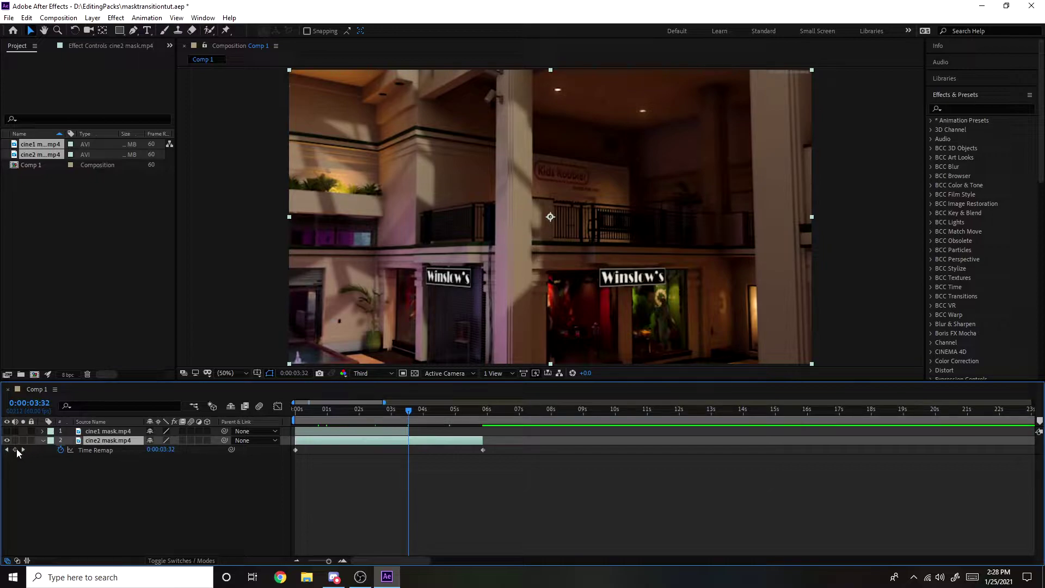
click(43, 440)
Step: Draw a closed four-point Pen mask around the window opening on the cine1 layer at 0:00:02:55
click(359, 413)
drag(364, 412, 392, 422)
click(366, 433)
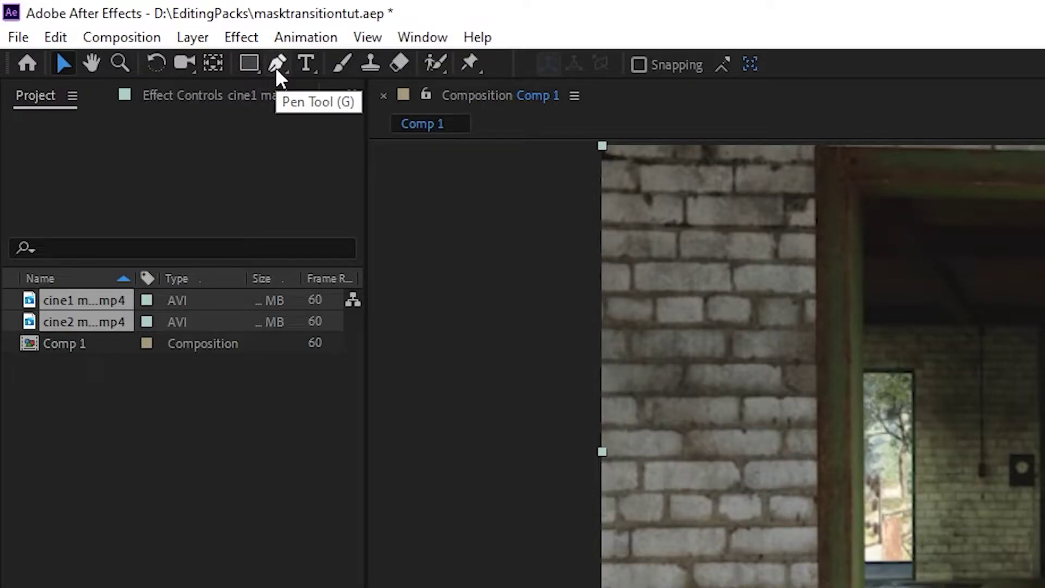
click(133, 31)
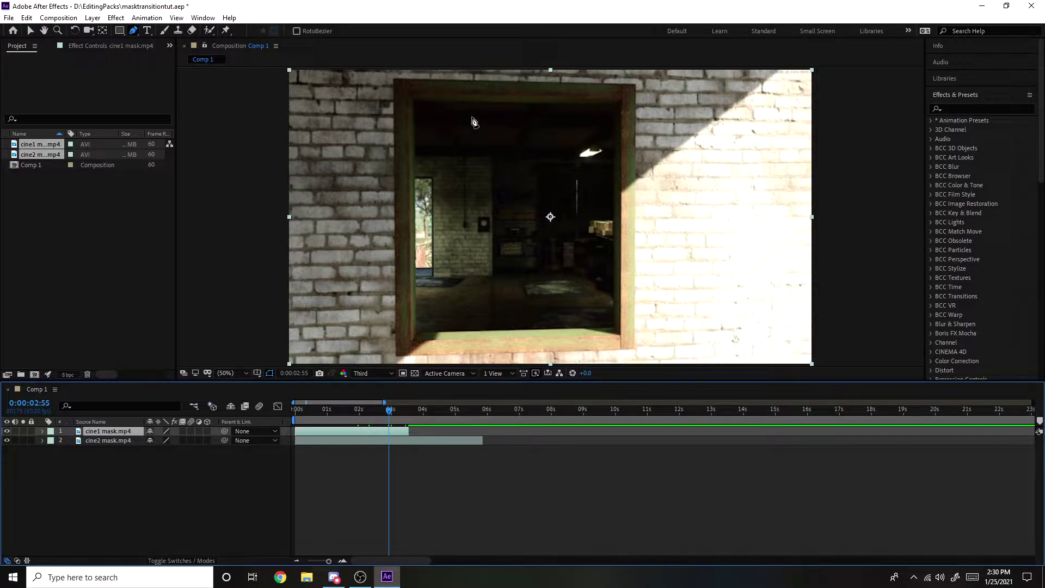
click(414, 100)
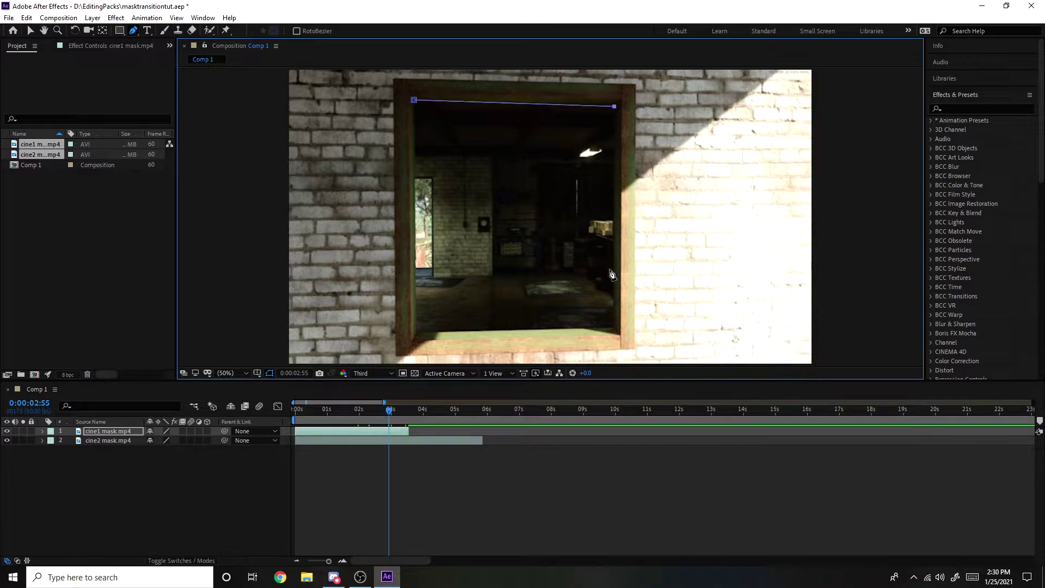
click(612, 326)
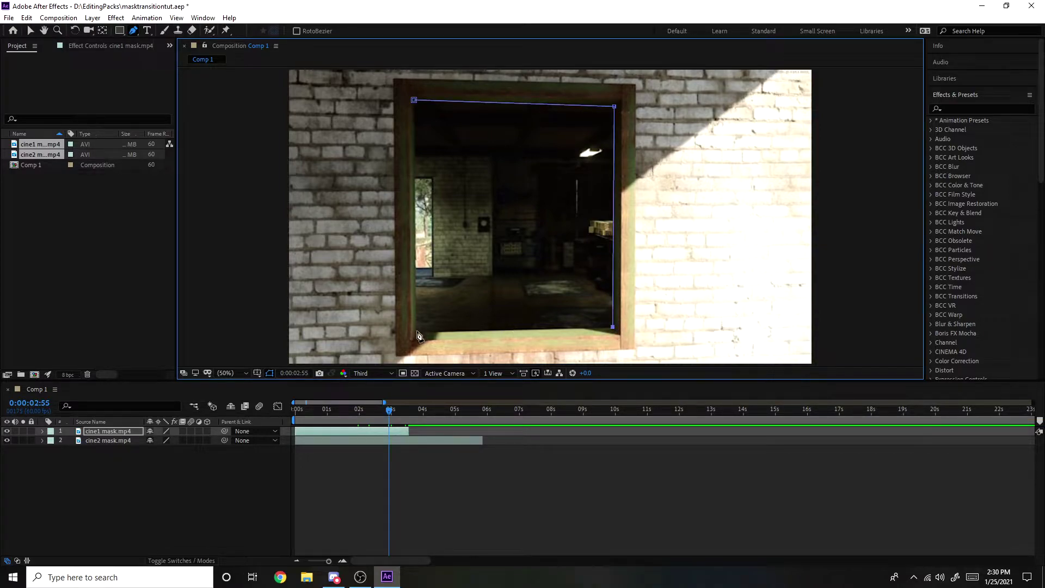
click(417, 331)
click(414, 101)
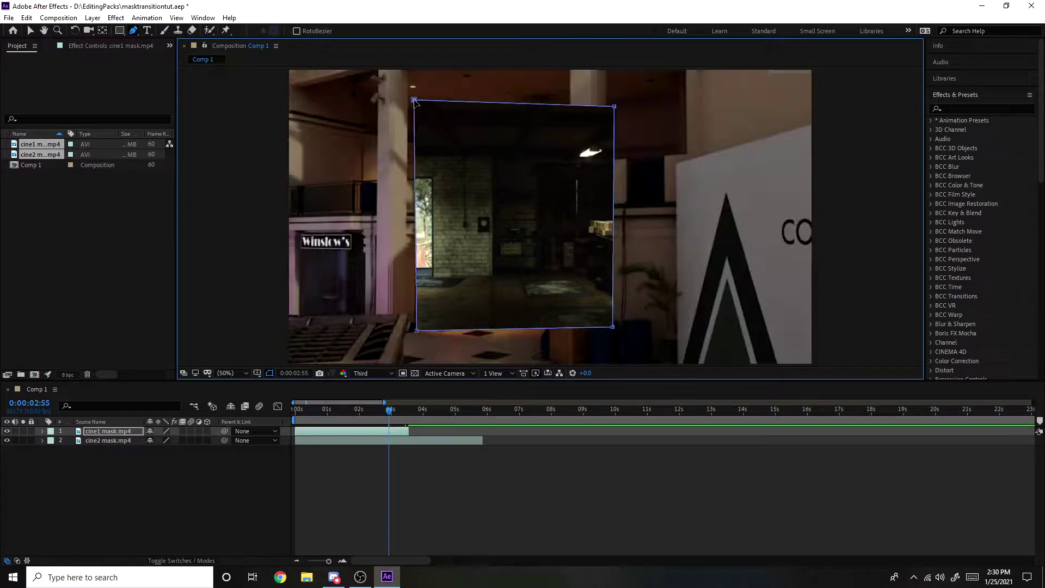
Step: Set the mode of cine1's Mask 1 to None
click(42, 431)
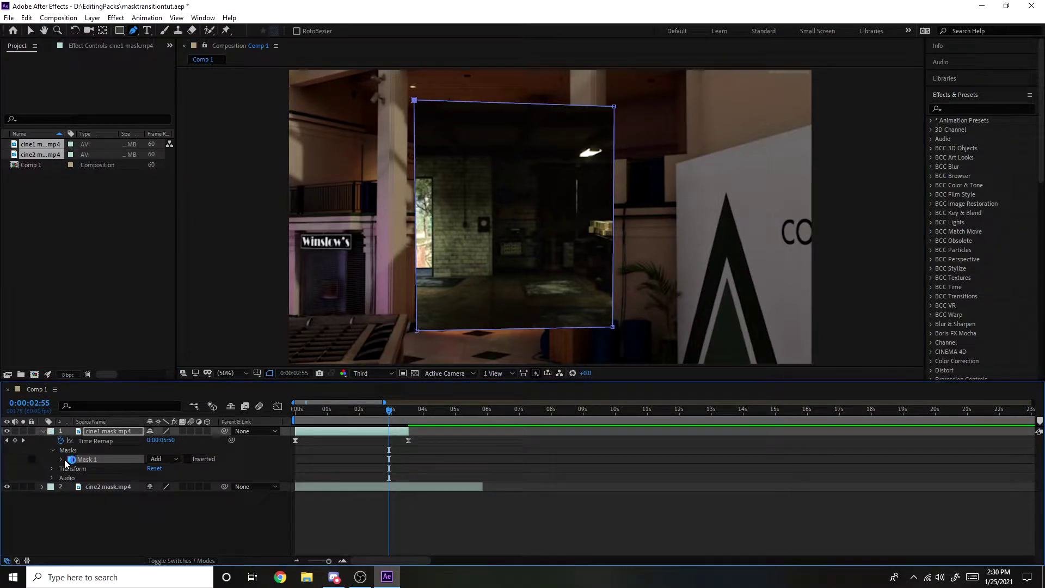
click(161, 461)
click(173, 471)
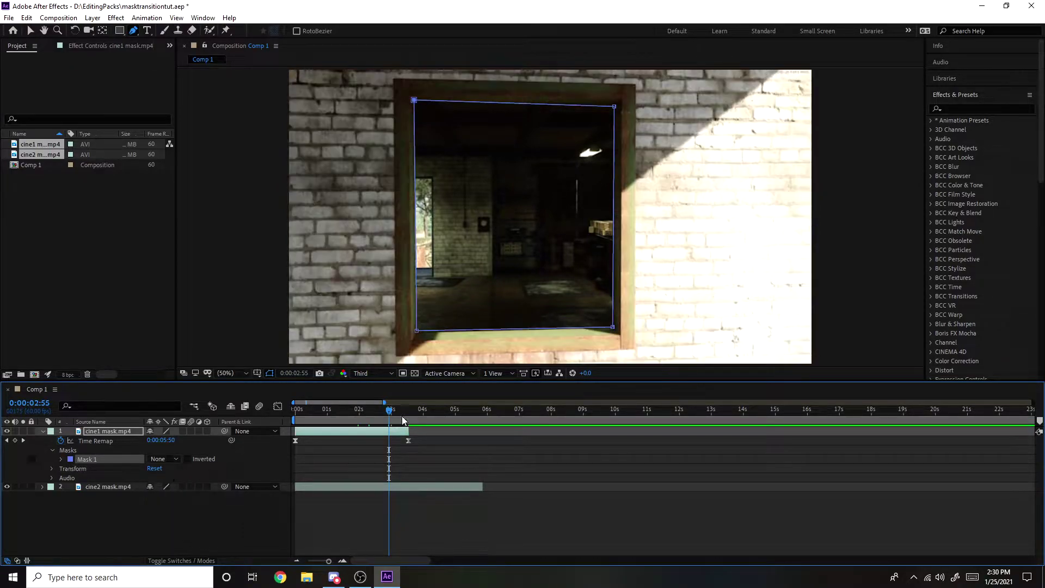
Step: Fit the four mask corners precisely to the window's inner frame and start keyframing the Mask Path at 0:00:02:55
click(32, 31)
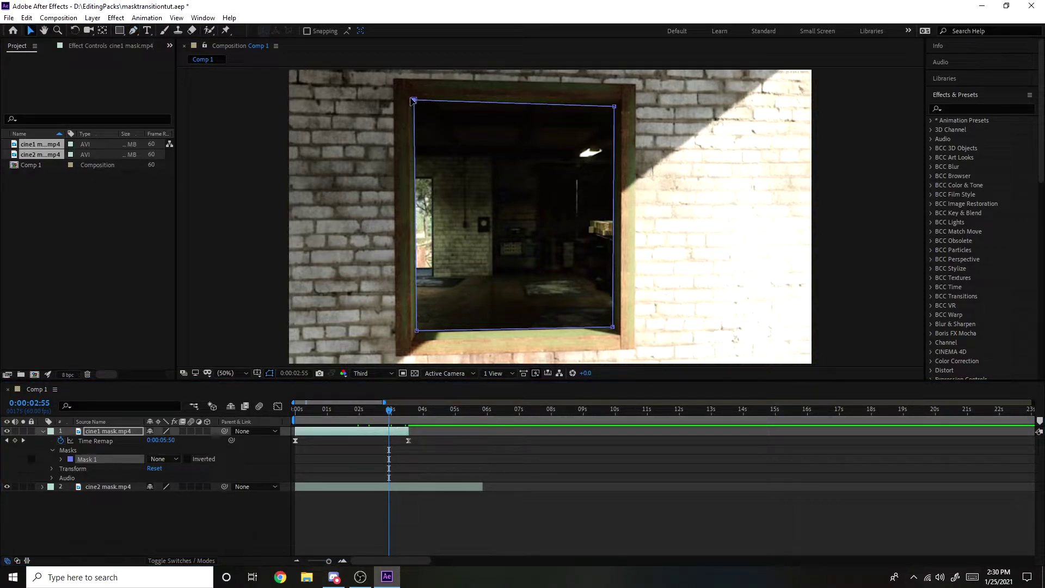
drag(416, 103, 418, 105)
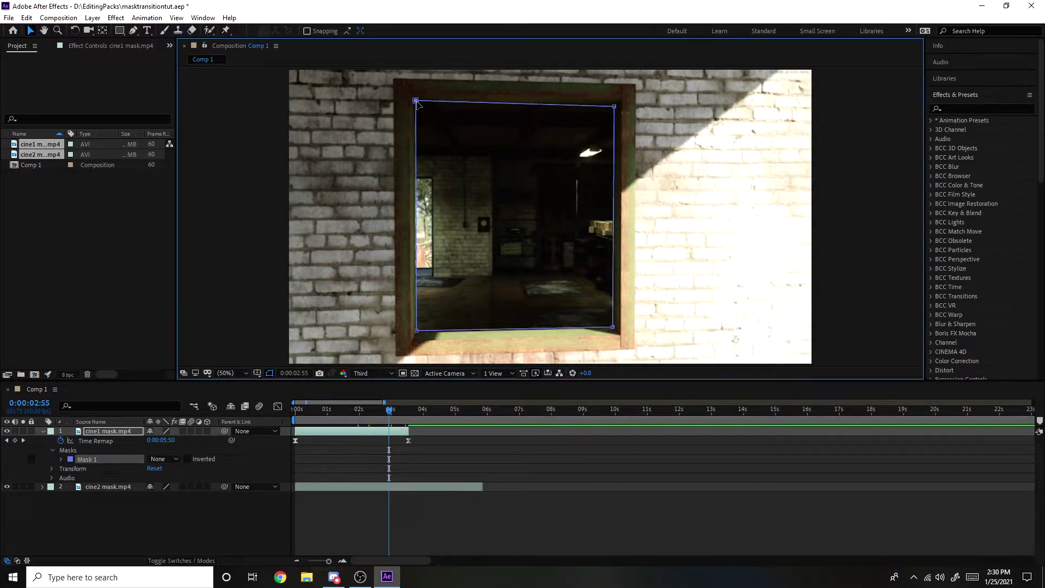
drag(614, 106, 615, 105)
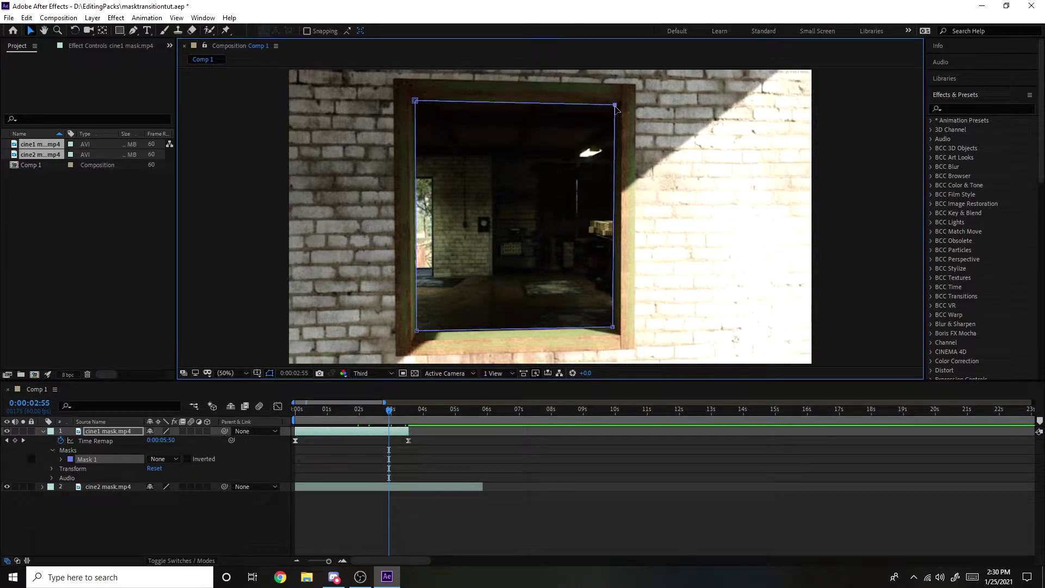
drag(611, 327, 616, 330)
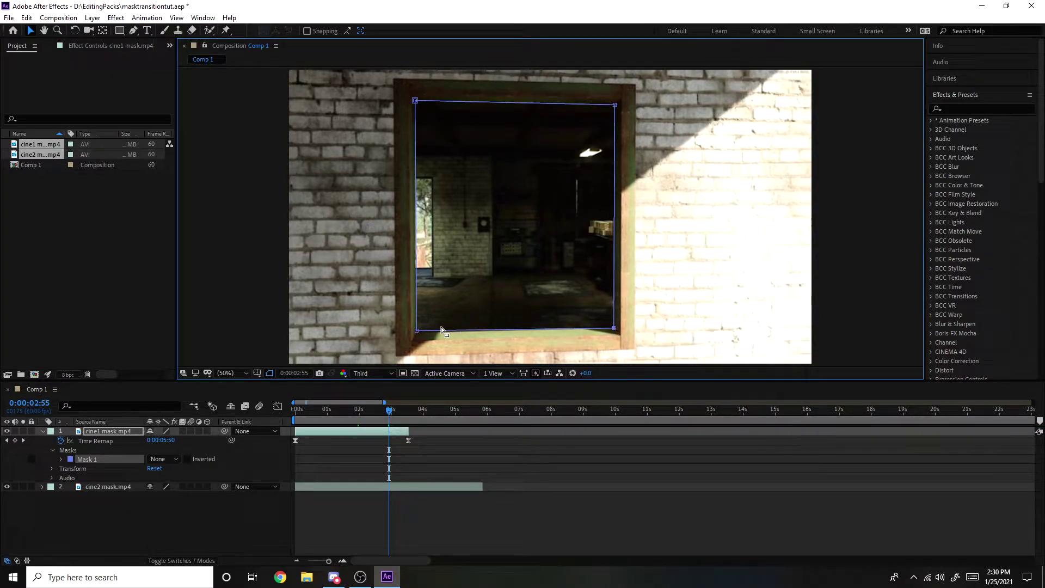
drag(418, 332, 420, 335)
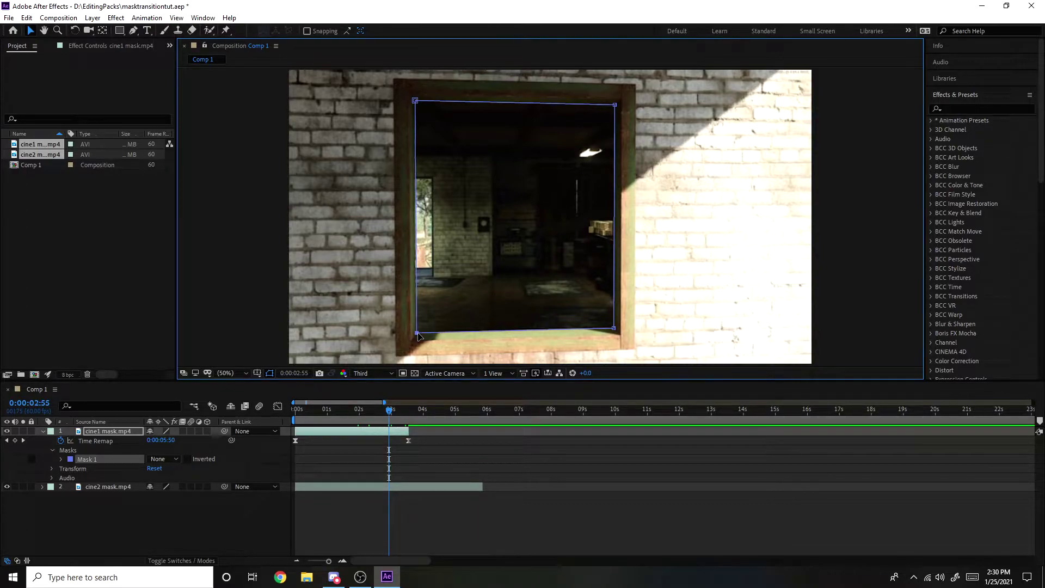
click(62, 461)
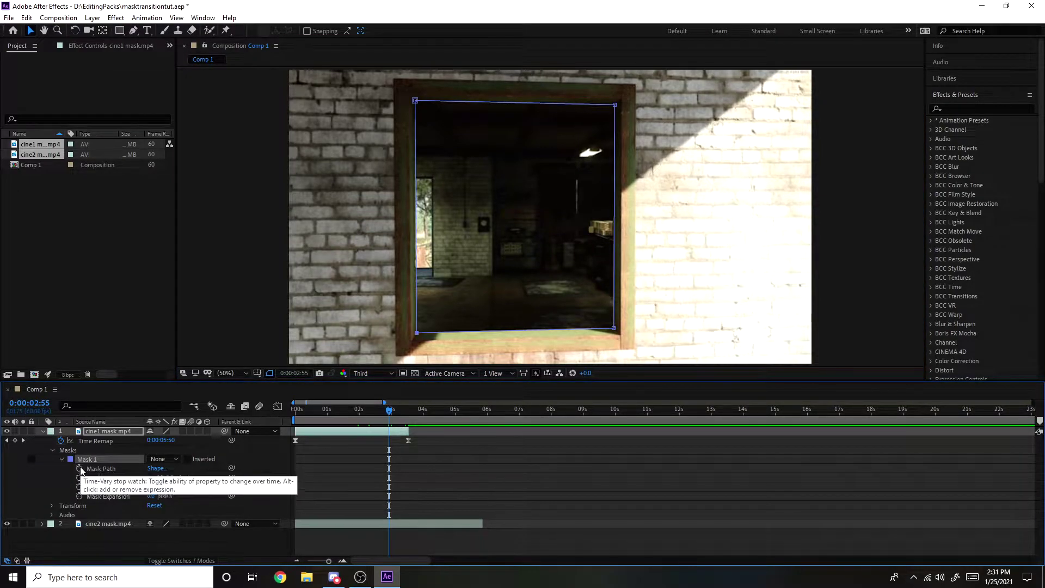
click(79, 468)
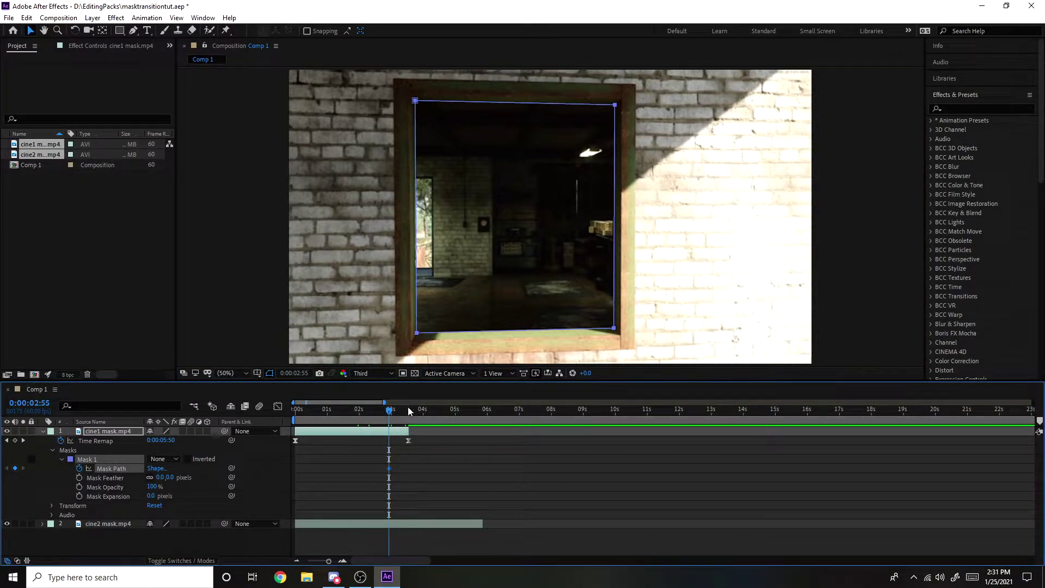
Step: At 0:00:03:32, pull the four mask corners outward beyond the frame so the mask surrounds the room interior
drag(384, 402, 316, 402)
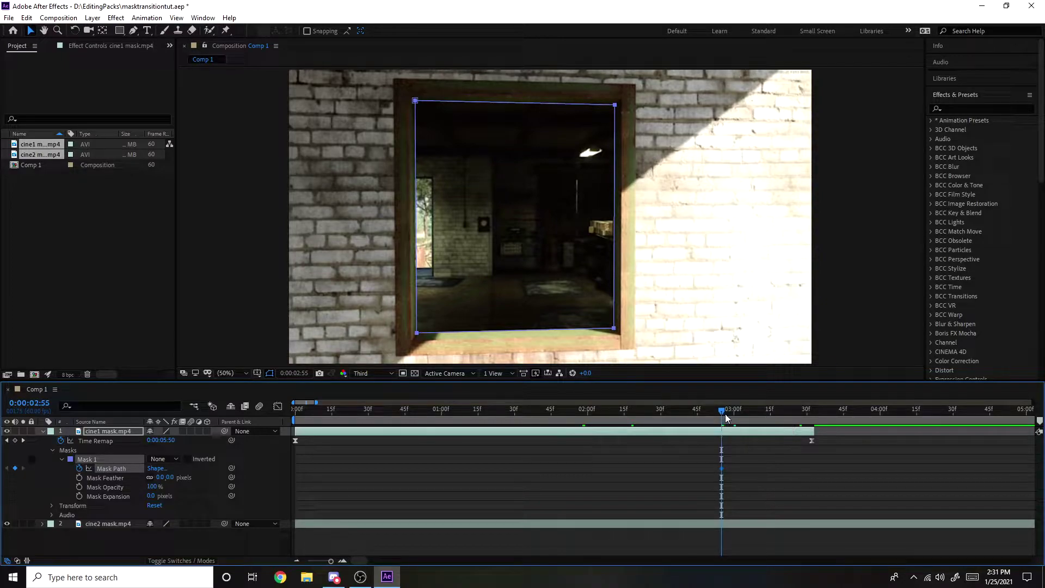
drag(725, 416, 806, 416)
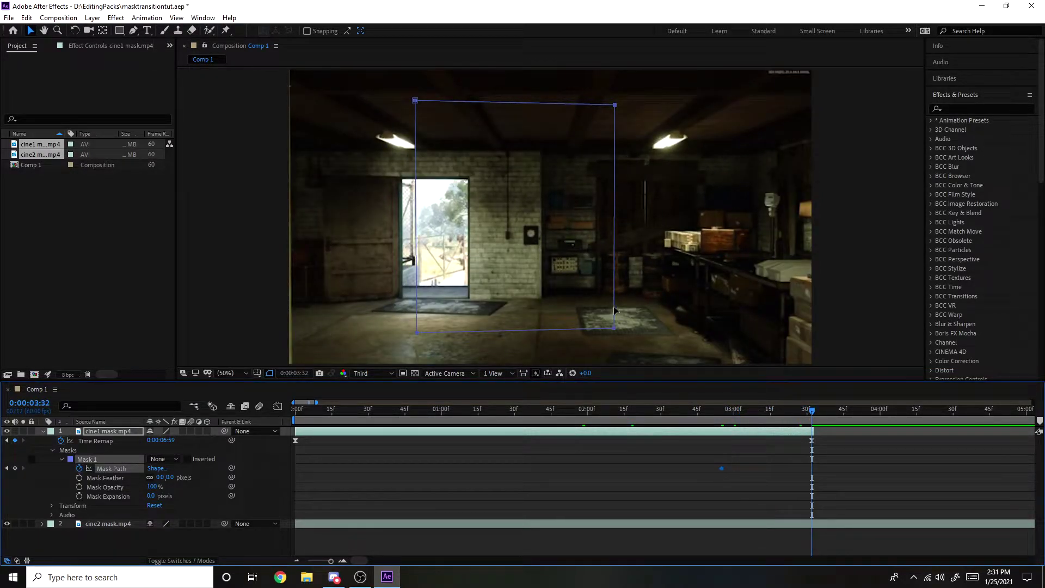
scroll(615, 310, down, 2)
drag(583, 274, 692, 328)
key(ctrl+z)
drag(583, 161, 687, 123)
drag(482, 159, 415, 120)
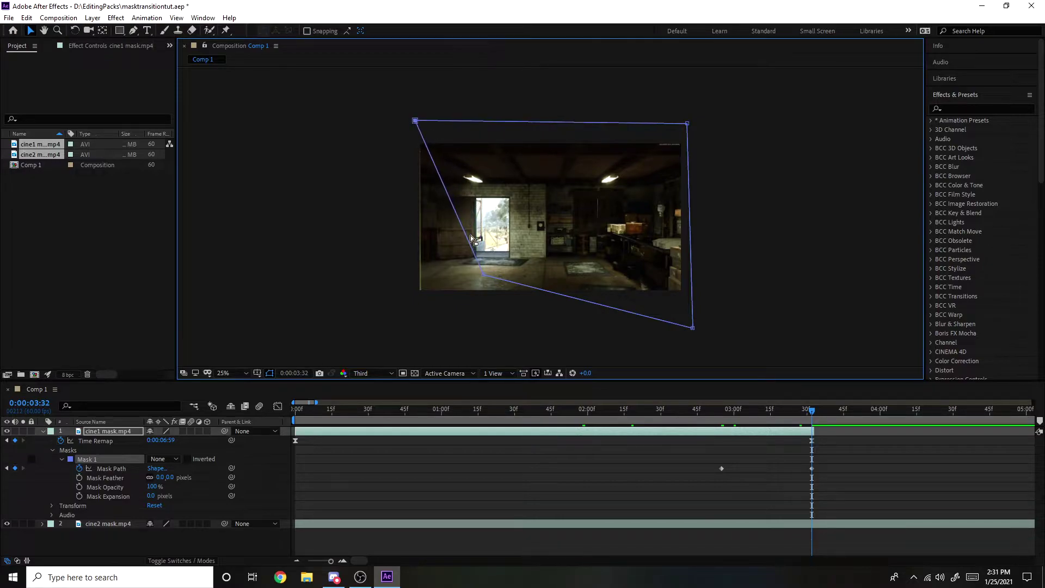
drag(485, 275, 424, 326)
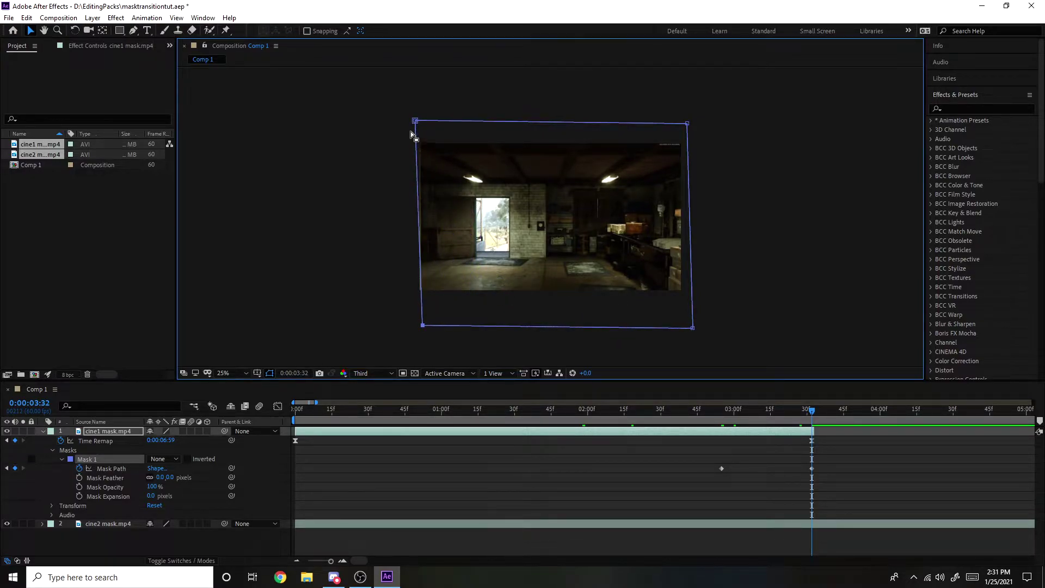
drag(416, 120, 421, 121)
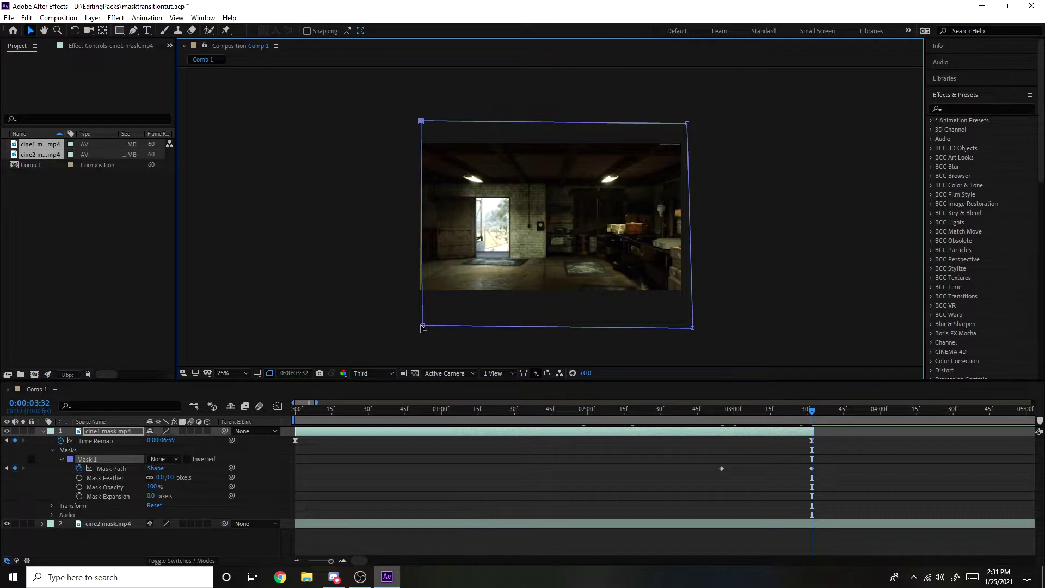
Step: At 0:00:03:10, move the two upper mask corners in to match the window frame
click(234, 373)
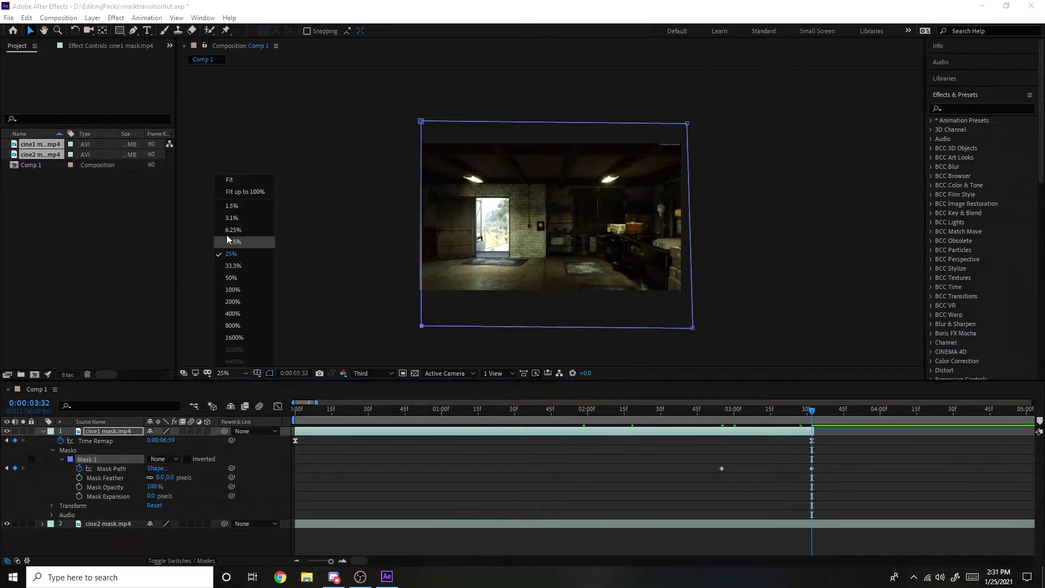
click(243, 202)
drag(814, 417, 755, 417)
drag(701, 75, 658, 83)
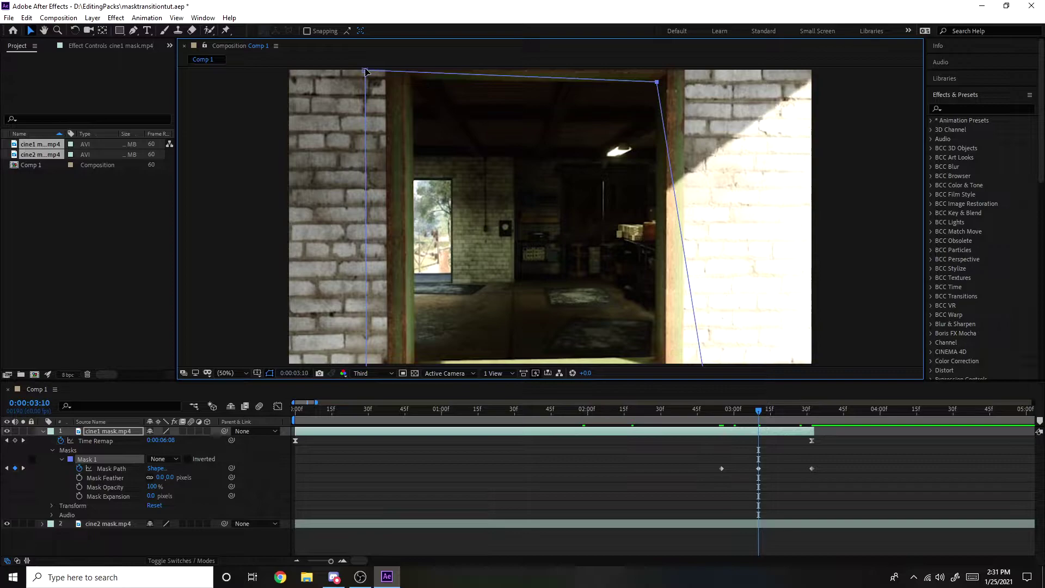
drag(366, 72, 410, 80)
Step: Just before the end of cine1, nudge both left mask corners and the upper right one to follow the window frame
key(comma)
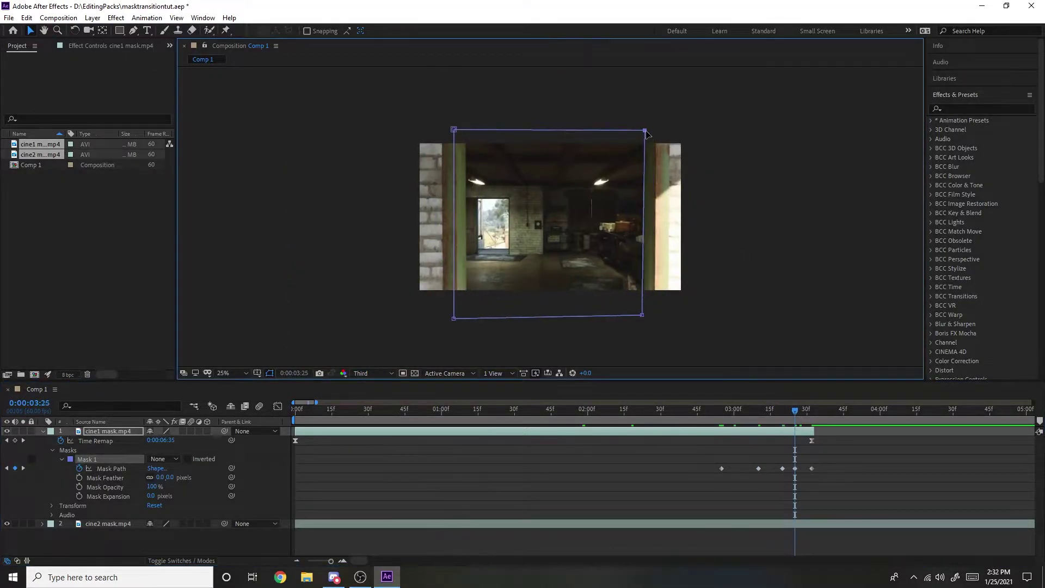
drag(795, 411, 808, 412)
drag(439, 124, 443, 124)
drag(443, 326, 448, 326)
drag(675, 124, 680, 124)
Step: At 0:00:03:28, nudge the upper left and lower right mask corners to follow the window frame
click(802, 412)
drag(450, 125, 454, 127)
drag(664, 320, 654, 319)
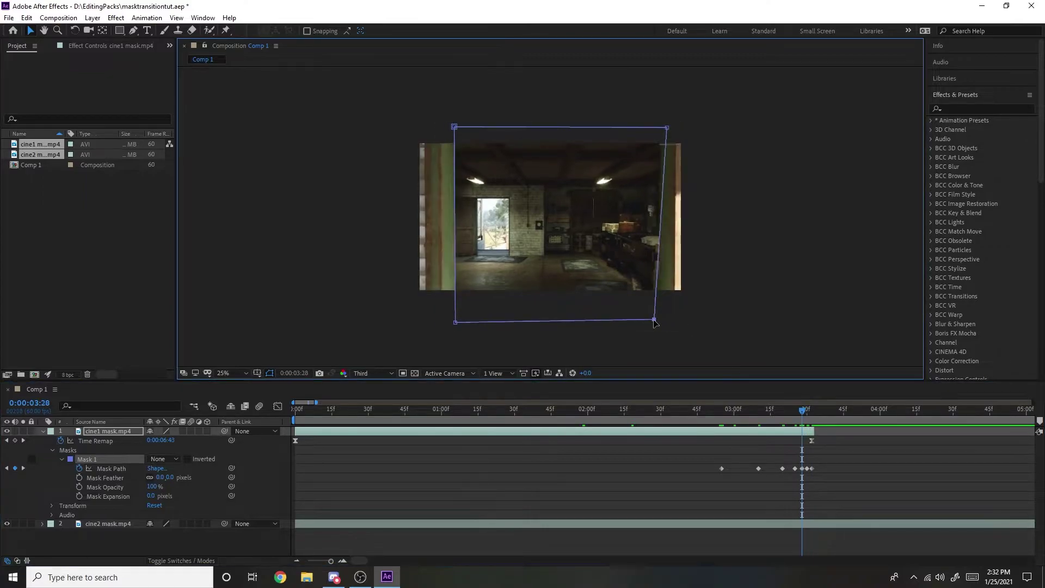
Step: At 0:00:03:16, adjust the two upper mask corners to line up with the window's inner frame
drag(802, 412, 772, 418)
key(period)
key(comma)
drag(478, 139, 480, 140)
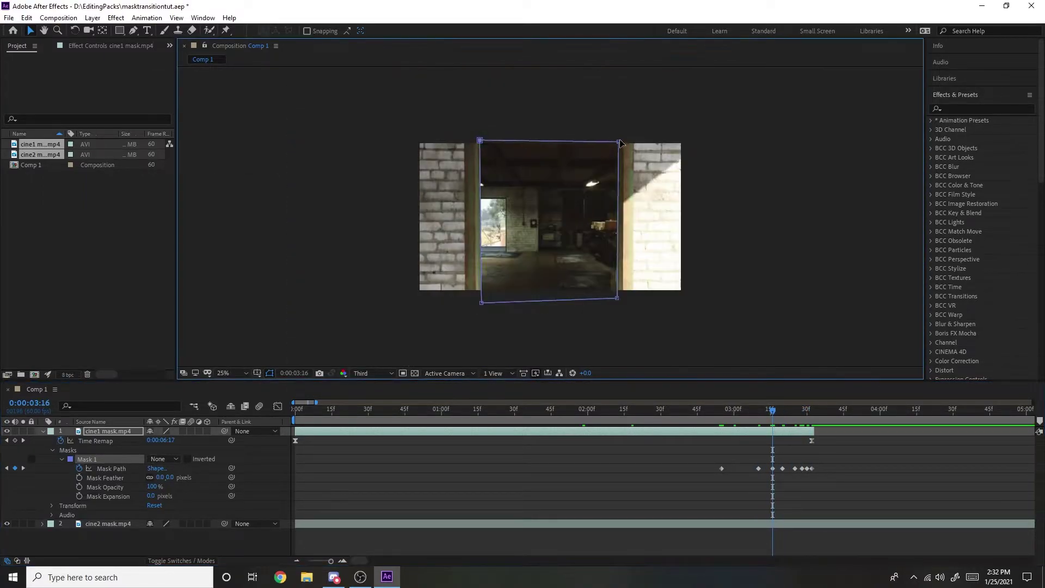
drag(619, 142, 616, 142)
key(period)
Step: At 0:00:02:13, pull all four mask corners in to fit the window's inner frame
drag(773, 414, 619, 423)
drag(612, 318, 561, 293)
drag(426, 306, 413, 299)
drag(415, 101, 410, 126)
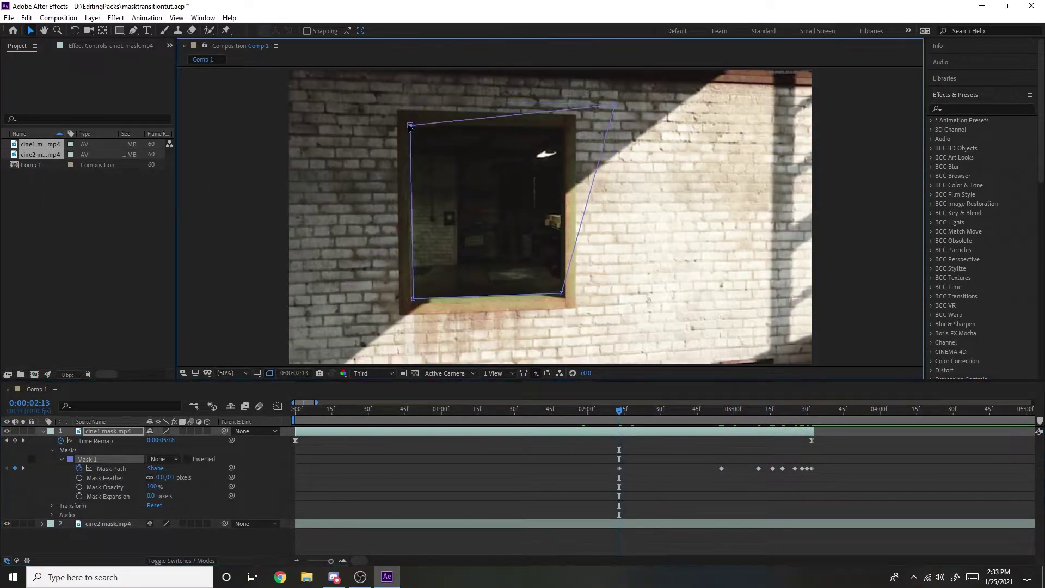
drag(615, 105, 567, 128)
Step: At 0:00:01:01, fit the four mask corners to the inner edges of the window frame
drag(619, 414, 444, 419)
scroll(460, 240, up, 1)
drag(367, 357, 348, 296)
drag(664, 345, 564, 292)
drag(462, 190, 481, 261)
drag(382, 82, 363, 123)
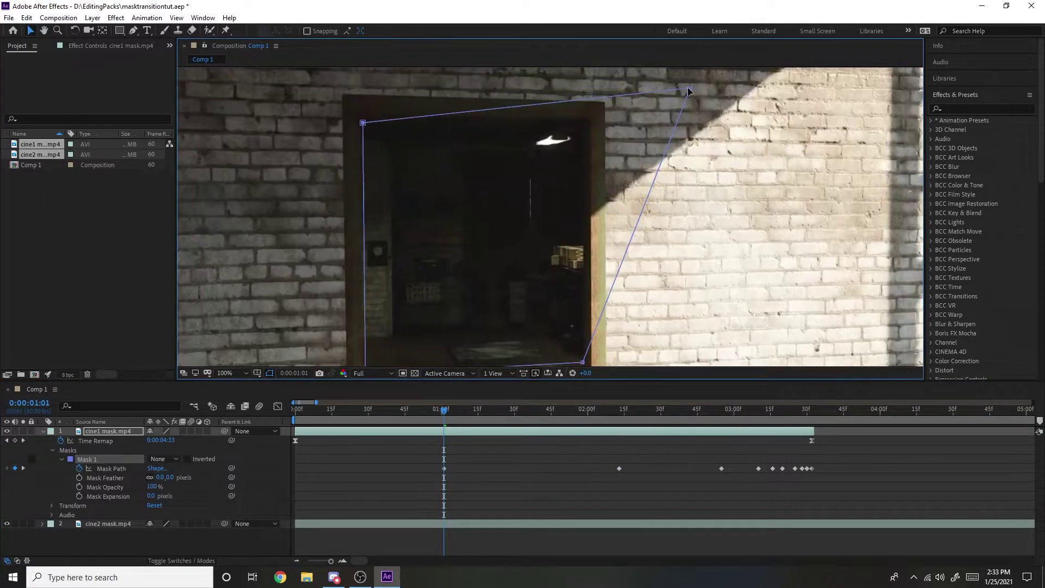
drag(689, 89, 591, 125)
Step: At 0:00:00:01, move all four mask corners onto the window's inner frame
drag(444, 412, 297, 415)
drag(284, 296, 387, 270)
drag(474, 104, 344, 121)
drag(477, 355, 351, 291)
drag(693, 107, 488, 123)
drag(690, 340, 493, 283)
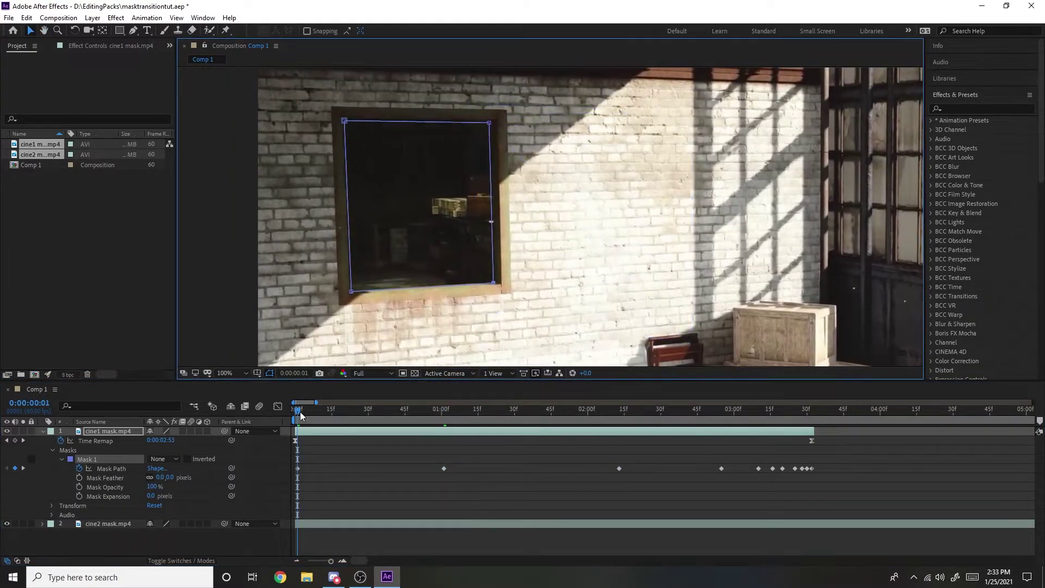
Step: On the first frame, 0:00:00:00, shift all four mask corners to match the window's position
drag(300, 412, 295, 412)
drag(493, 283, 459, 275)
drag(351, 291, 321, 280)
drag(344, 120, 315, 121)
drag(488, 123, 454, 123)
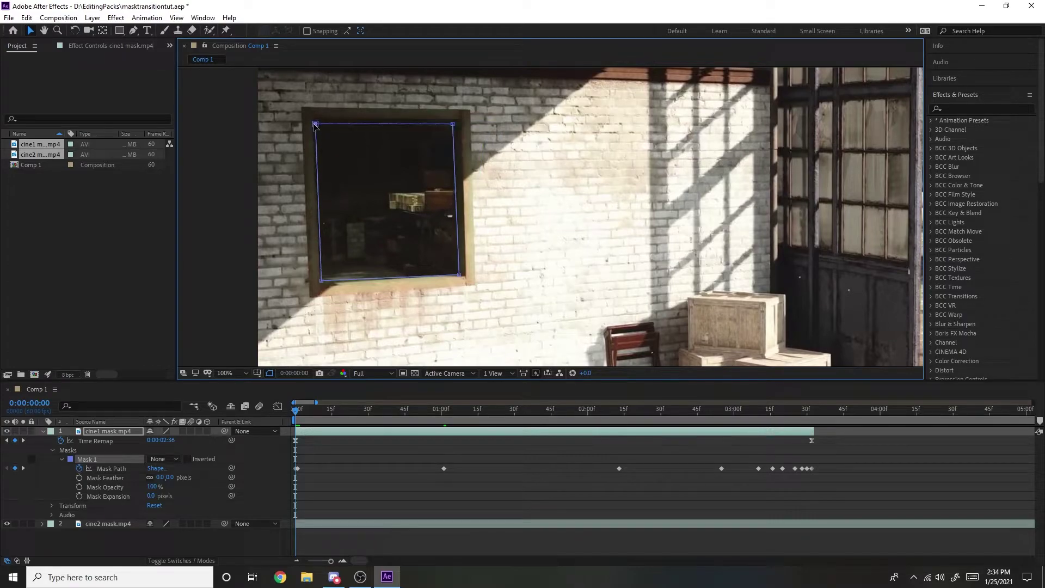
Step: At 0:00:00:24, realign the mask corners with the window's inner frame
click(306, 418)
drag(306, 419, 354, 418)
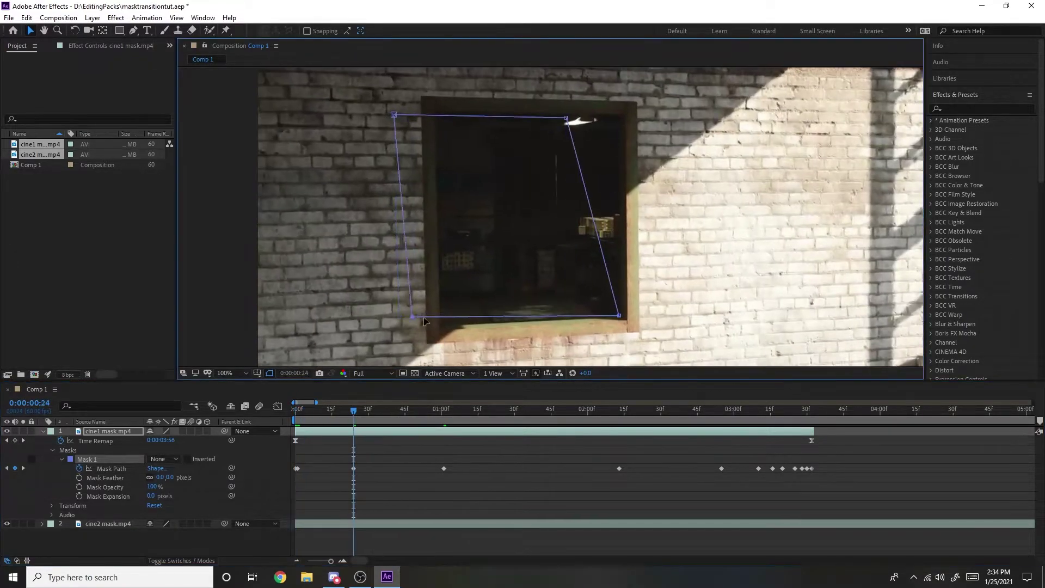
drag(420, 117, 438, 118)
Step: At 0:00:00:08, move the mask corners to match the window's inner frame
click(315, 412)
drag(378, 302, 400, 307)
drag(372, 119, 393, 118)
drag(527, 121, 555, 120)
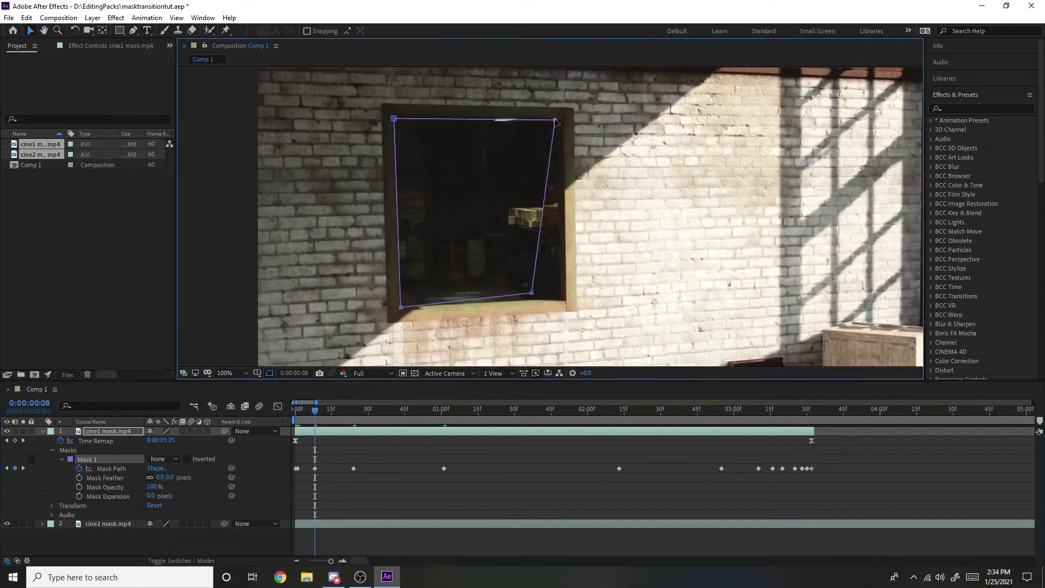
Step: Refine the mask corners at further frames between the keyframes in the first half second so they track the window
drag(315, 411, 336, 411)
drag(419, 118, 382, 119)
click(307, 418)
drag(307, 412, 325, 415)
drag(577, 117, 580, 118)
Step: At 0:00:00:29 and 0:00:00:57, nudge the lower mask corners to the window's inner frame
drag(325, 413, 368, 415)
drag(452, 328, 450, 330)
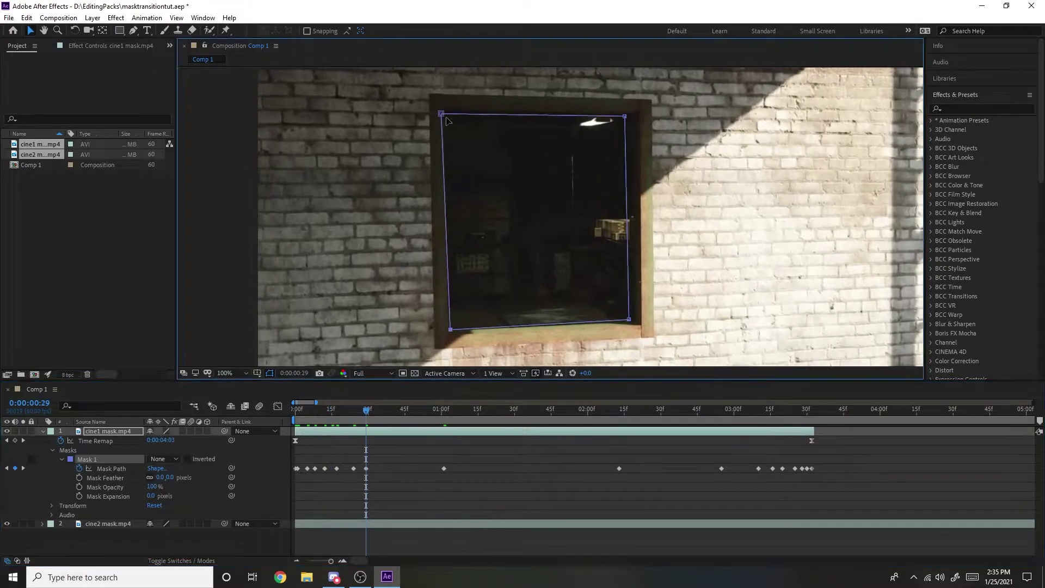
drag(629, 319, 632, 322)
drag(368, 417, 434, 416)
drag(685, 340, 687, 345)
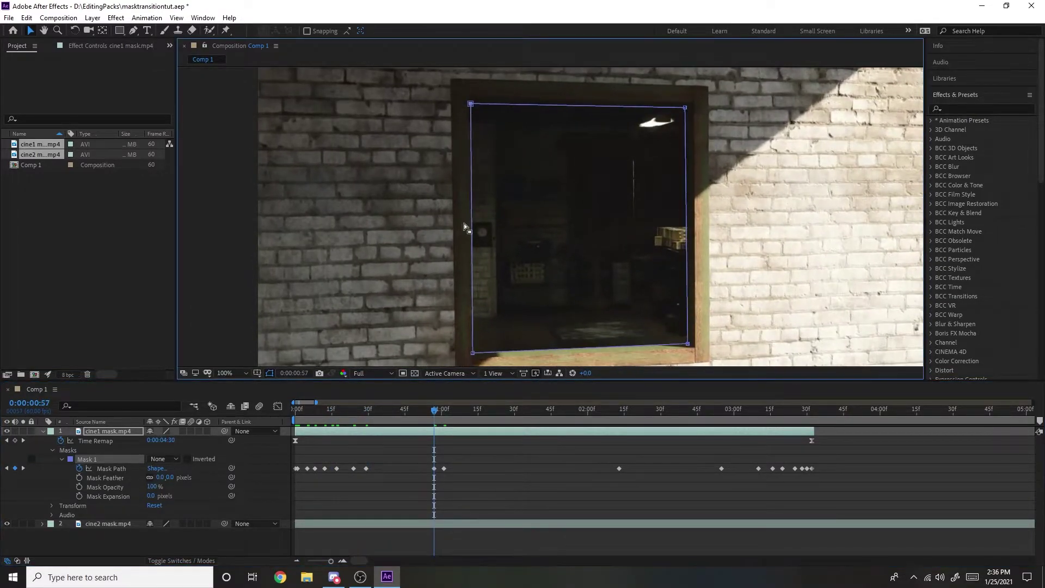
click(473, 353)
Step: At 0:00:02:36, adjust the lower left mask corner to the window frame
drag(434, 414, 675, 427)
key(shift+slash)
drag(412, 312, 414, 316)
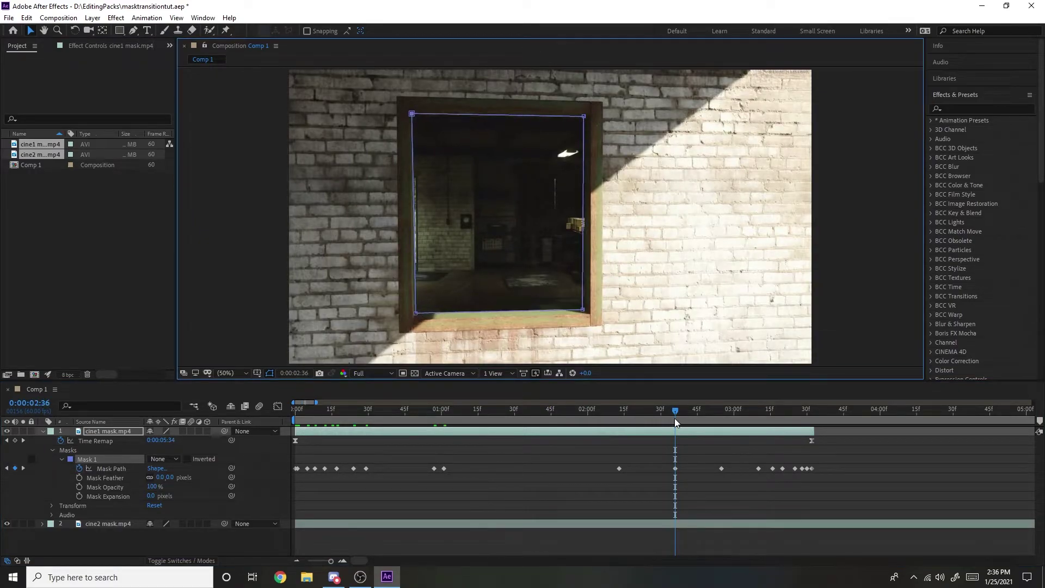
Step: Check how the mask follows the window frame across the whole cine1 clip
drag(675, 418, 757, 420)
key(slash)
key(shift+slash)
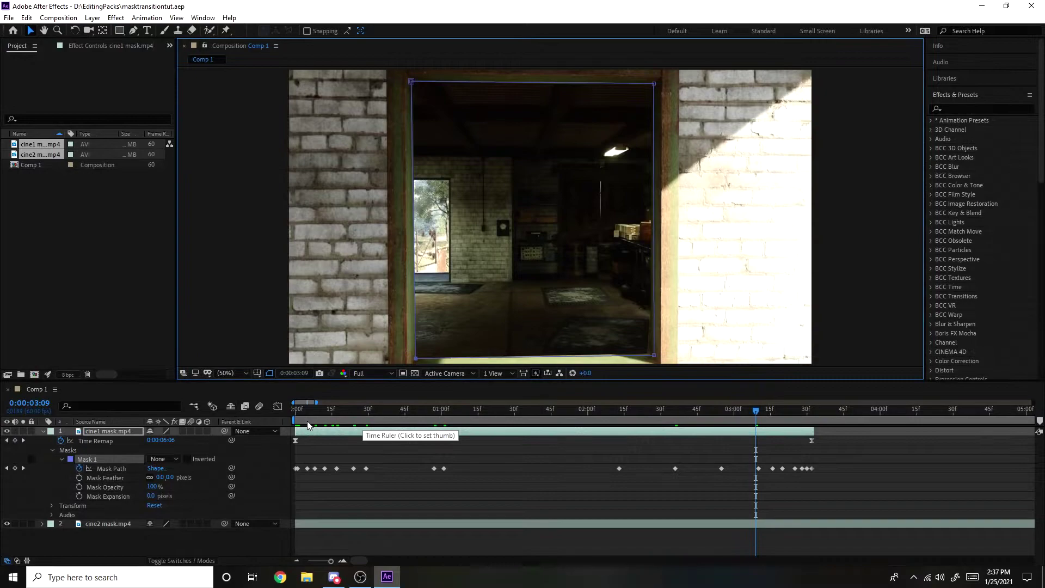
drag(307, 420, 820, 435)
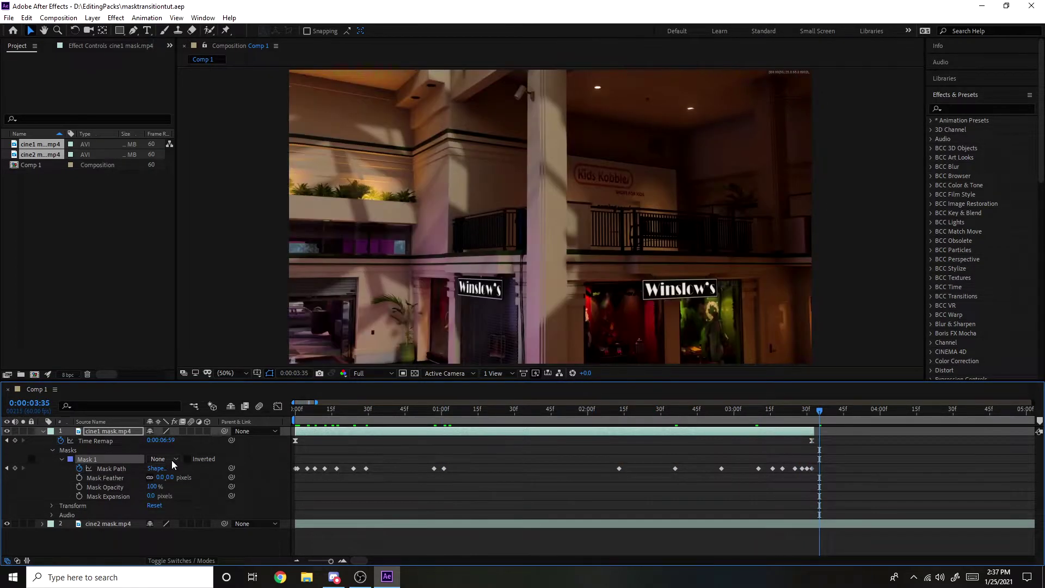
Step: Set Mask 1's mode to Subtract and preview the cine2 clip through the window
click(478, 418)
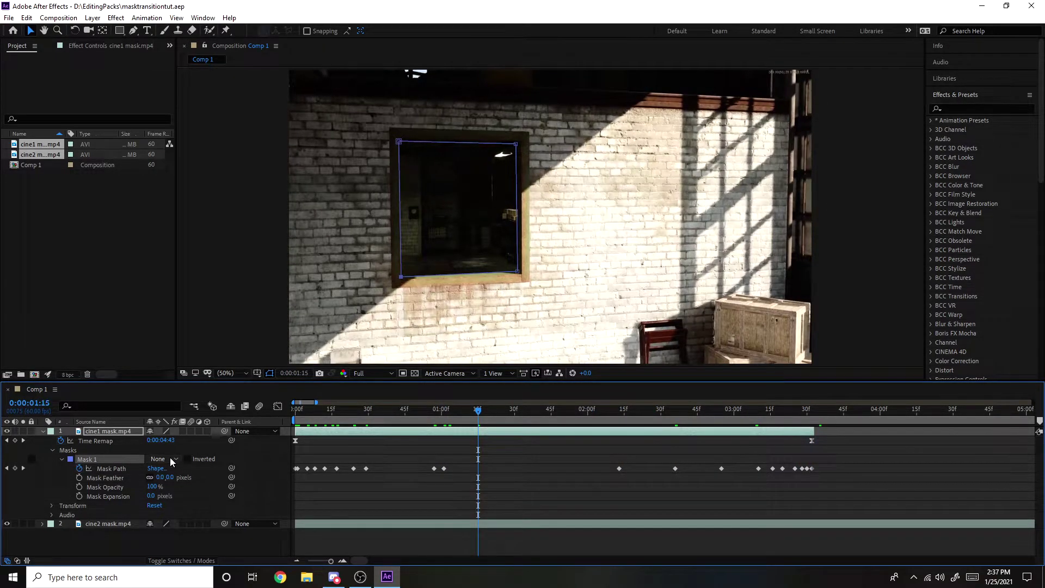
click(170, 457)
click(175, 494)
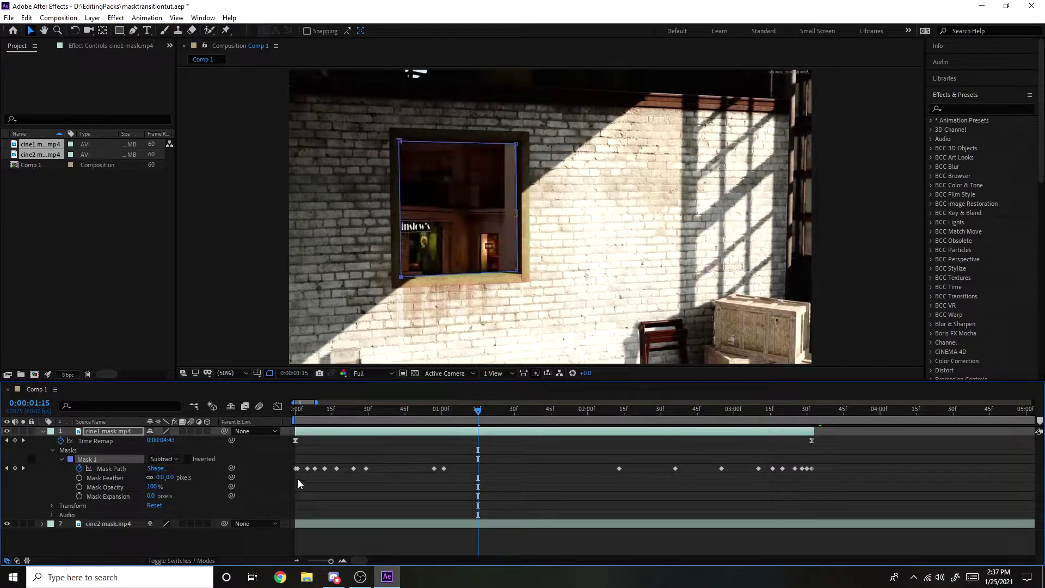
key(space)
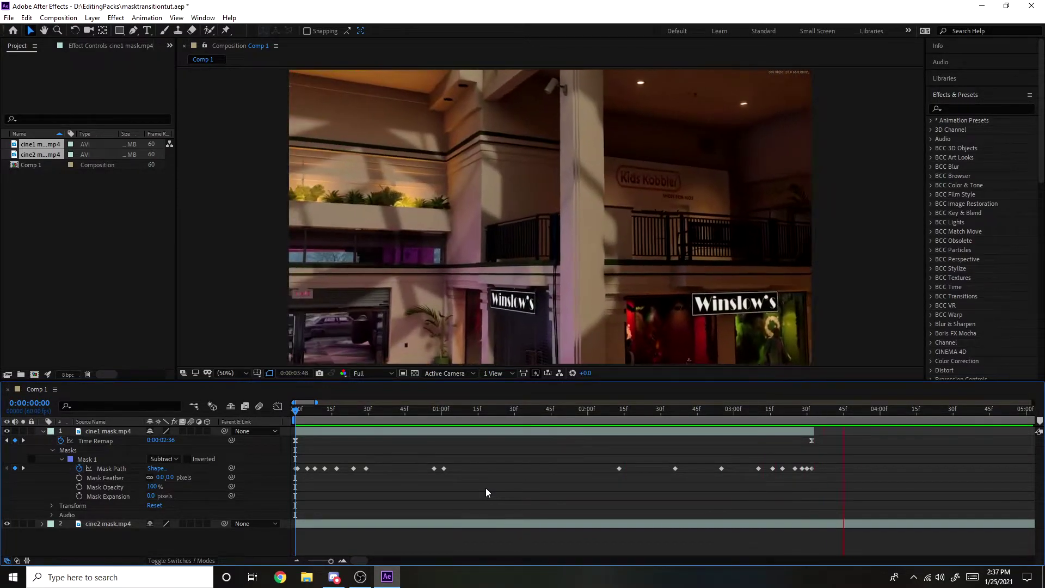
drag(345, 415, 429, 421)
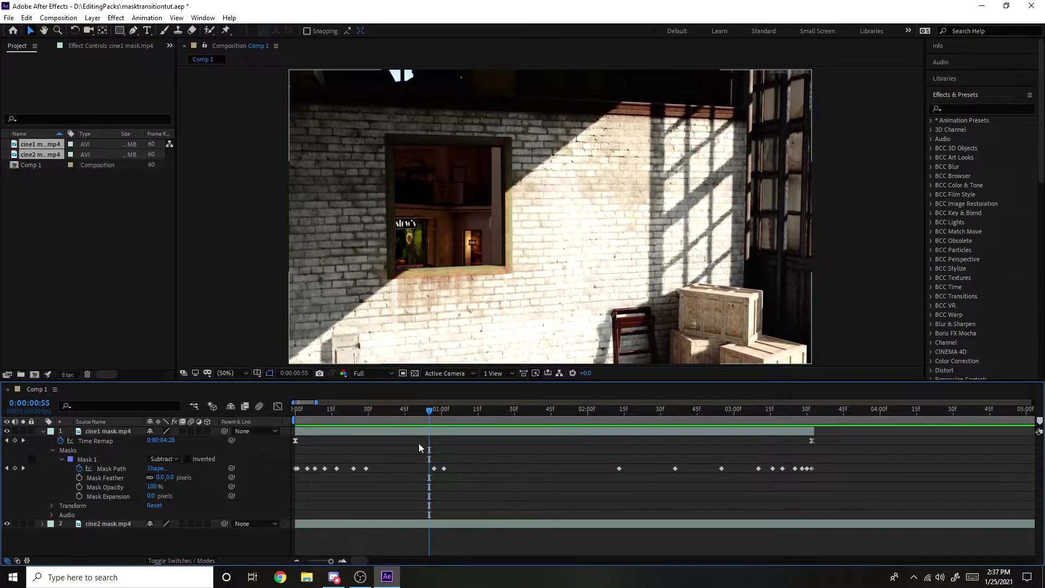
drag(429, 418, 434, 420)
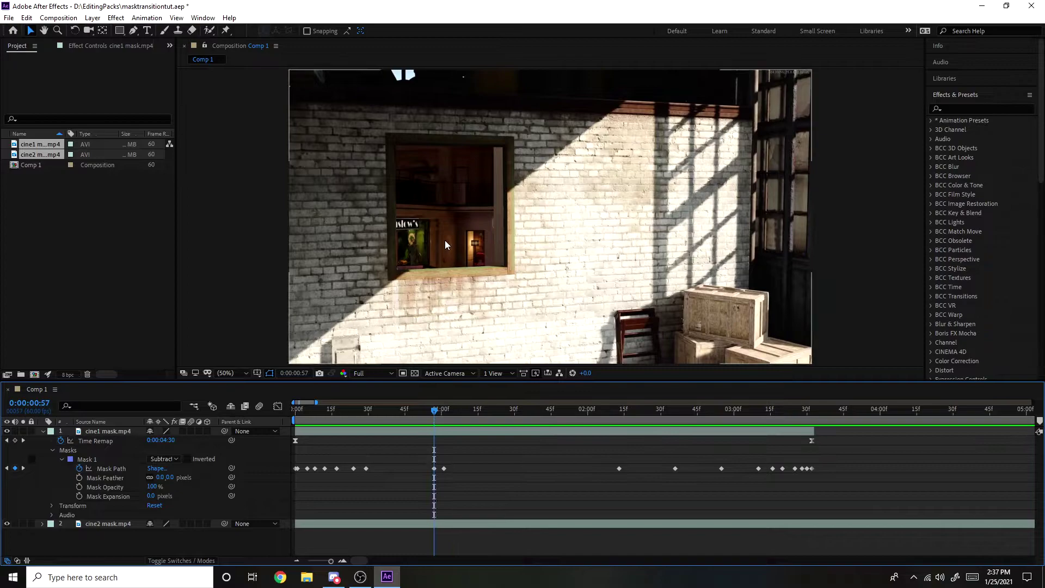
key(space)
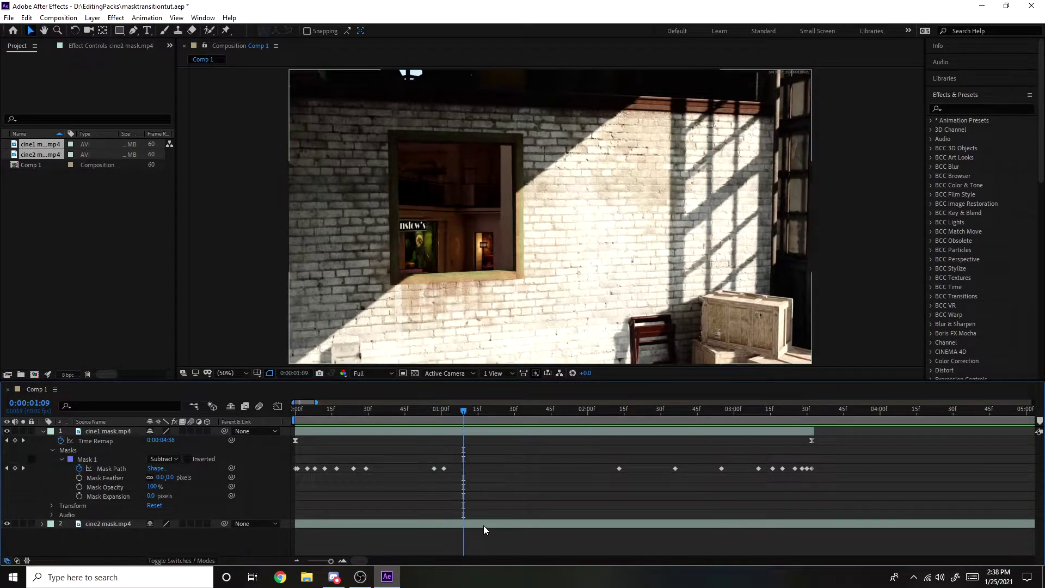
Step: Set the scale of the cine2 layer to 140%
click(482, 525)
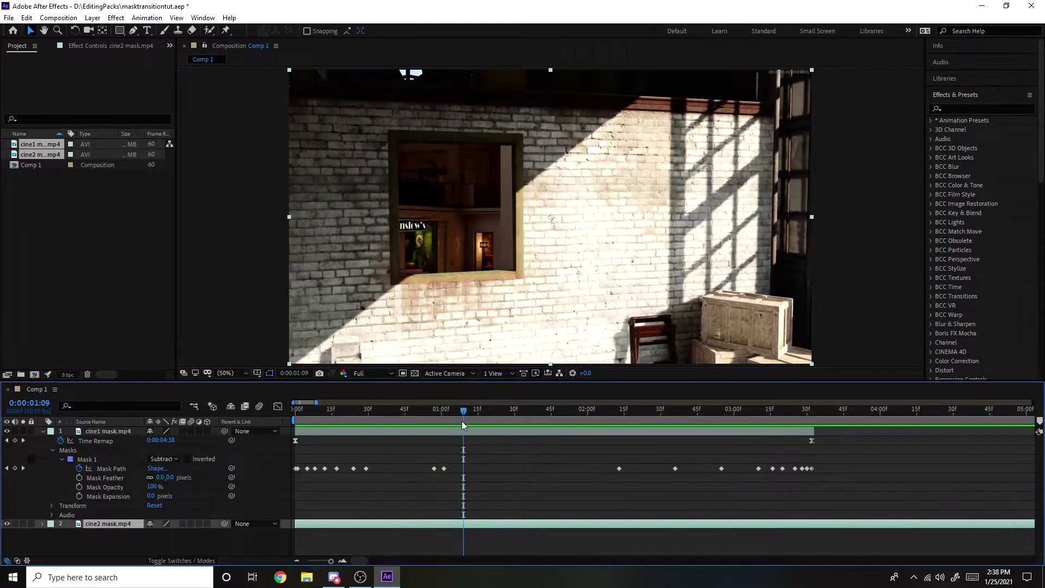
key(s)
click(165, 533)
text(140)
key(Return)
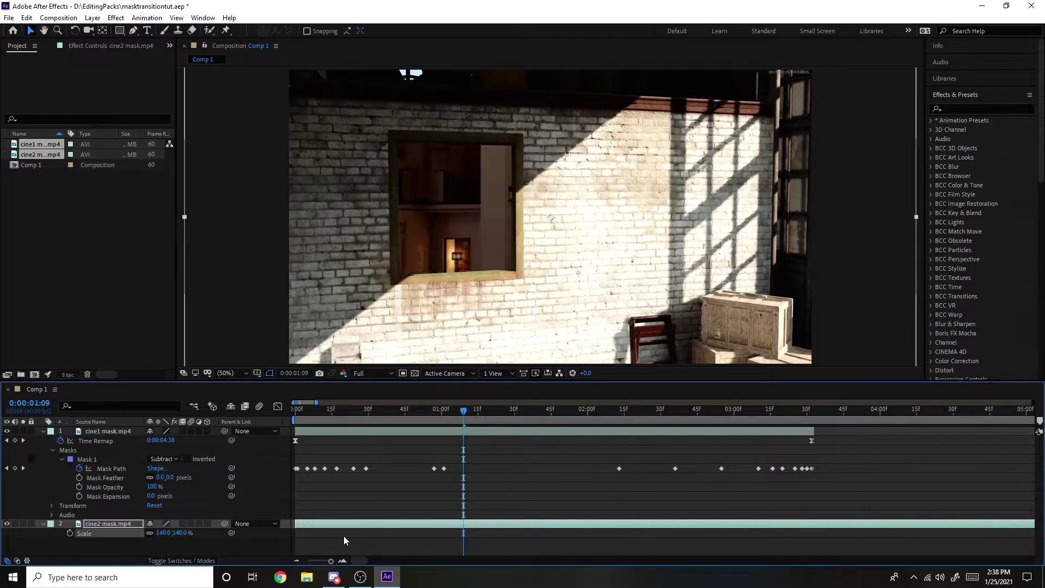
Step: Animate the cine2 layer's Scale with a 140% keyframe at 0:00:03:32 and a 100% keyframe at 0:00:03:43
drag(690, 416, 812, 417)
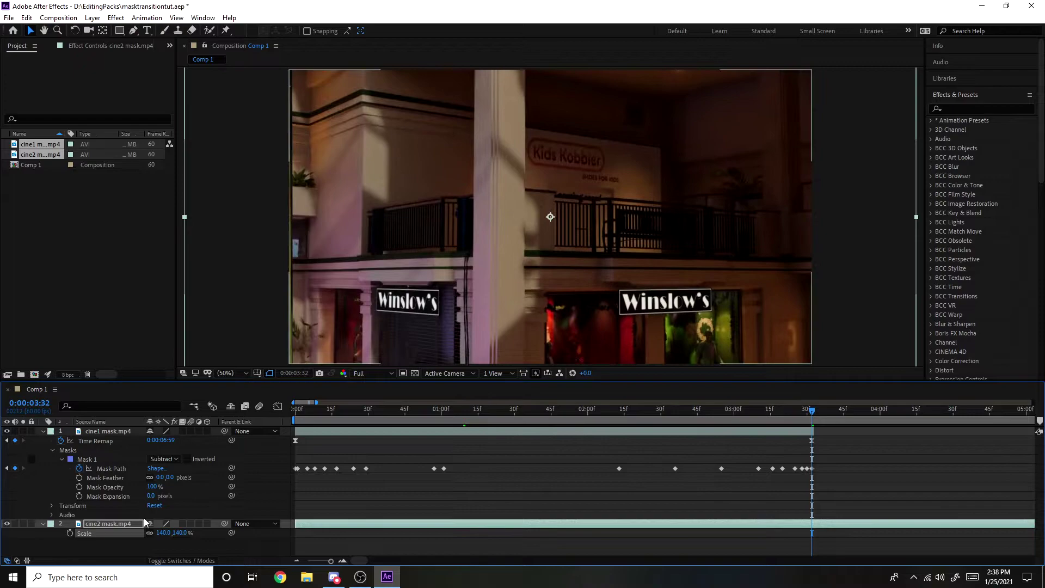
click(70, 533)
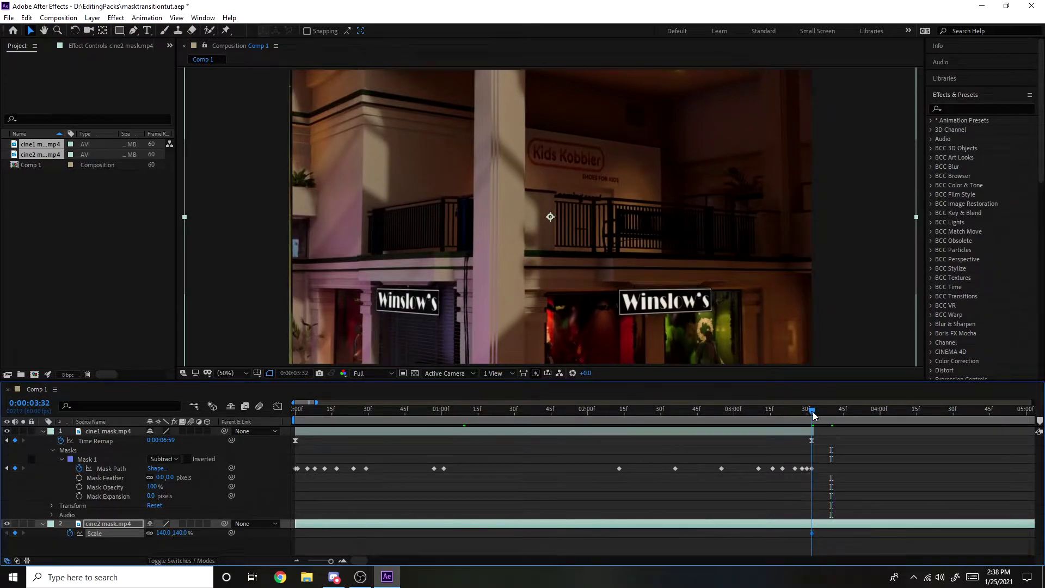
drag(812, 416, 840, 418)
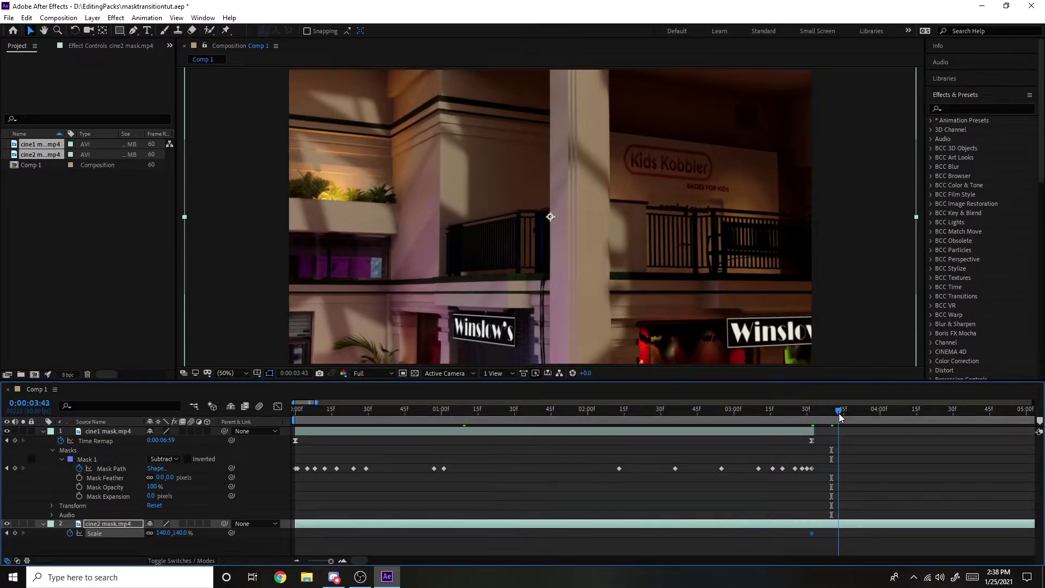
click(158, 533)
text(100)
key(Return)
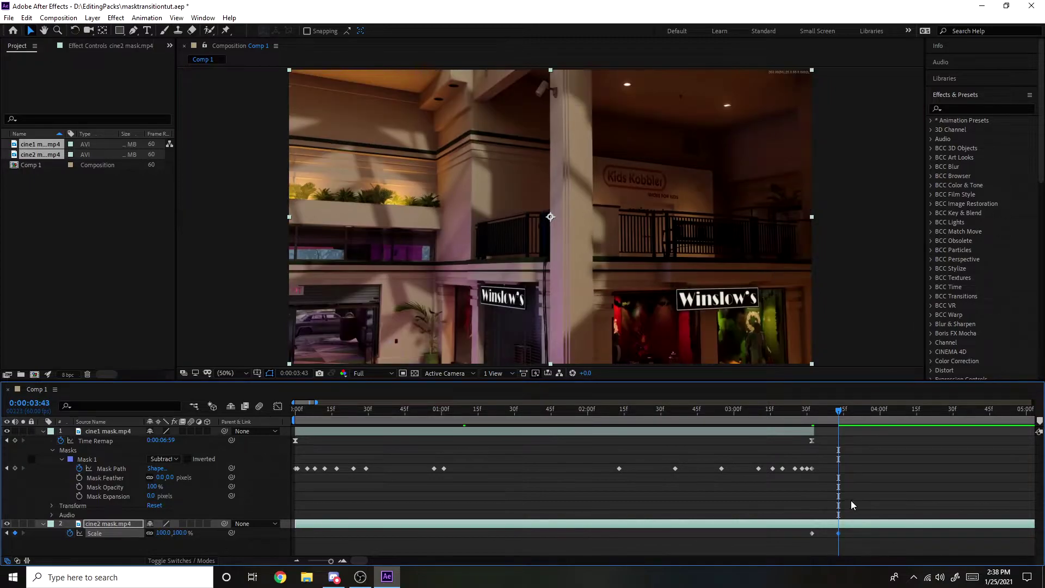
Step: Spread the cine2 Scale keyframes, moving the 140% one to about 0:00:03:16 and the 100% one to just before 0:00:04:00
drag(792, 419, 754, 418)
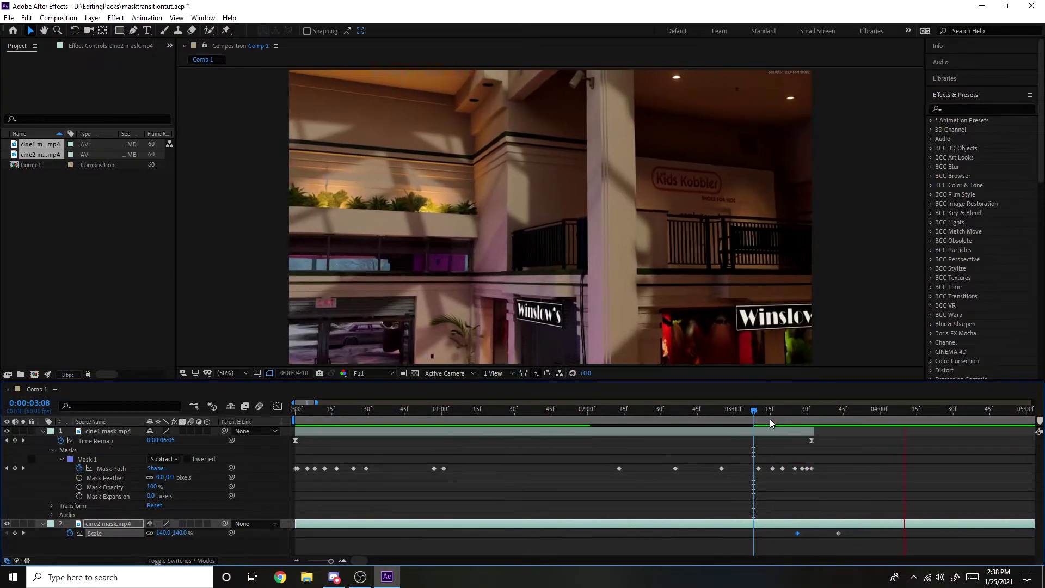
click(792, 419)
drag(797, 533, 878, 533)
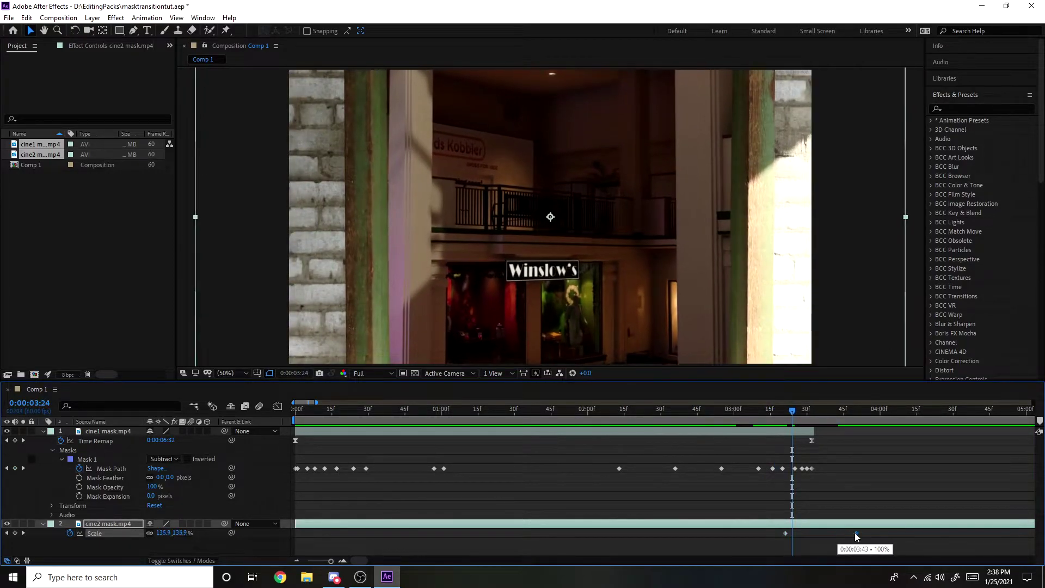
click(714, 418)
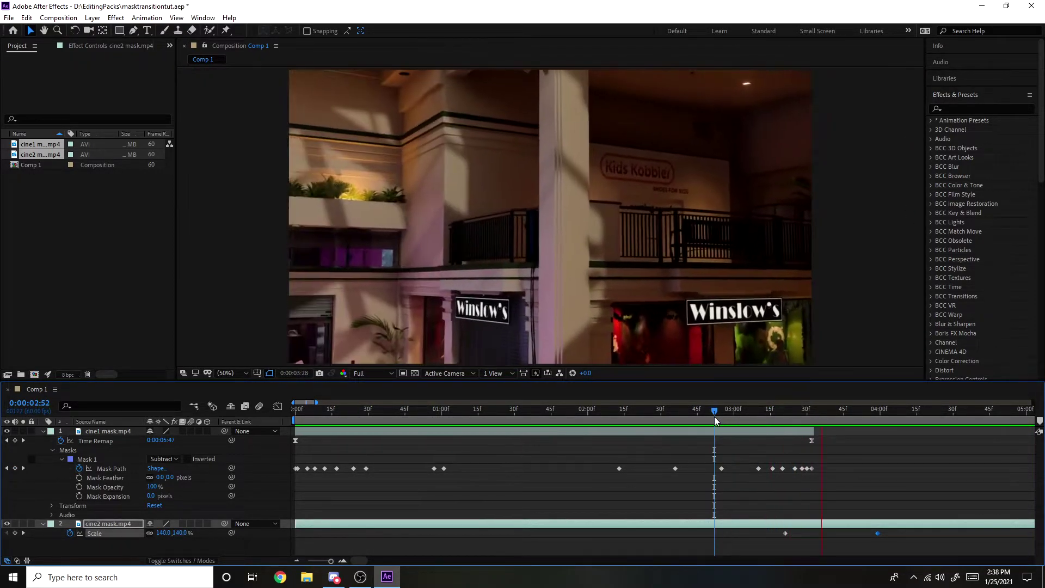
click(764, 419)
drag(778, 532, 775, 532)
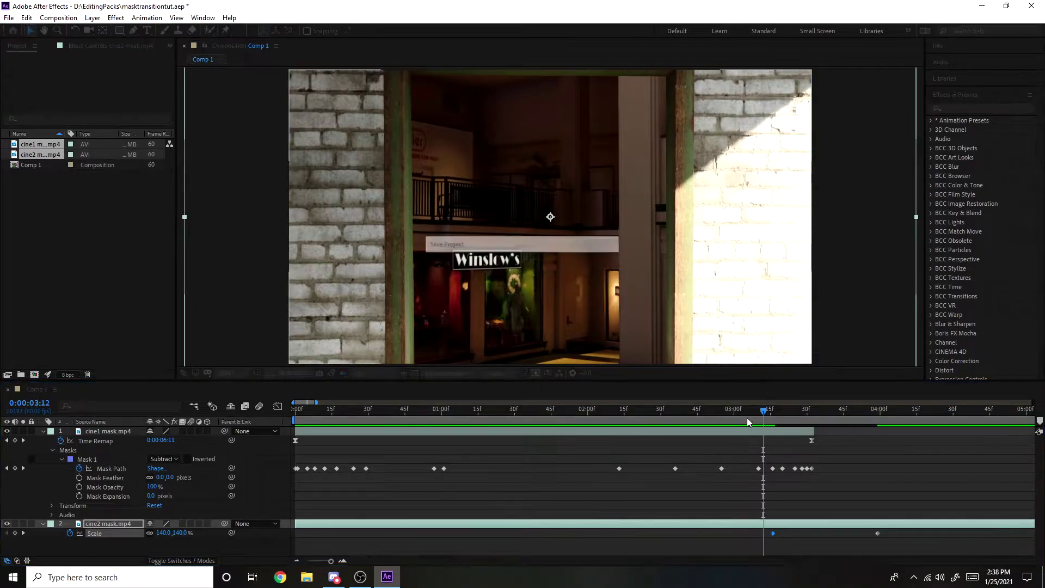
Step: Play back the transition, first from about 0:00:02:51 and again from the beginning
click(713, 419)
key(space)
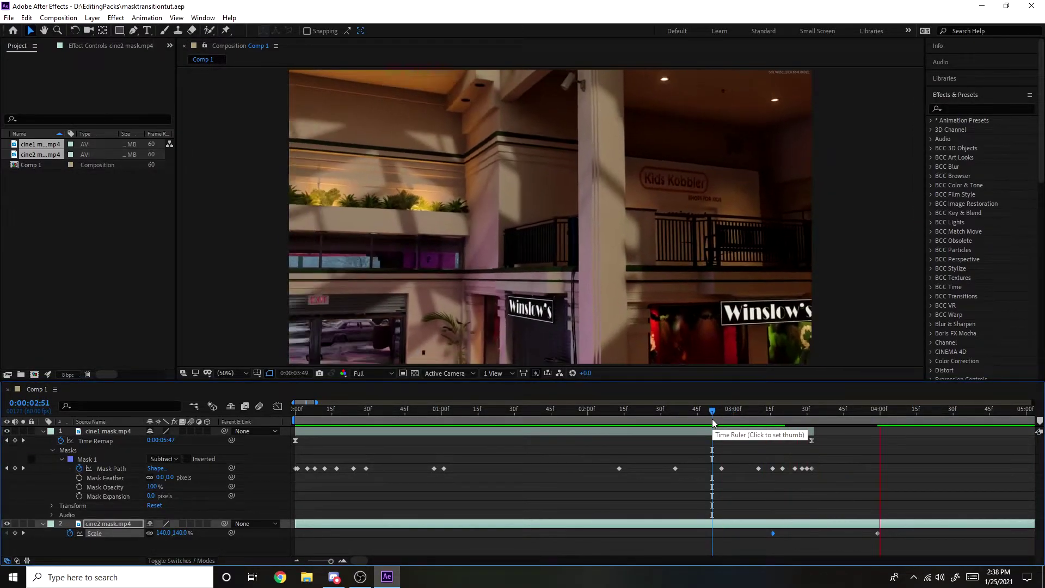
drag(713, 419, 294, 428)
key(space)
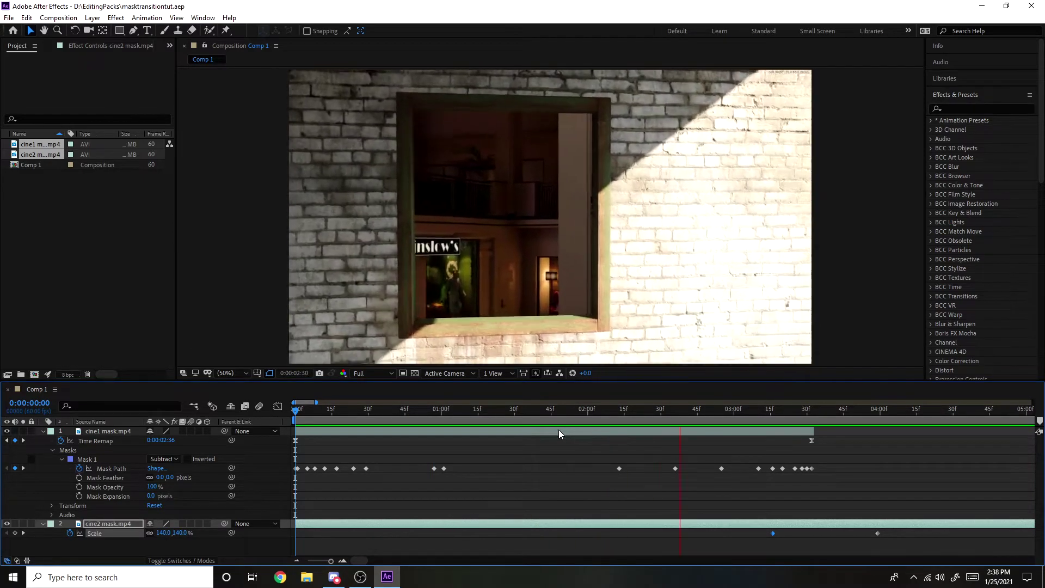
key(space)
click(427, 419)
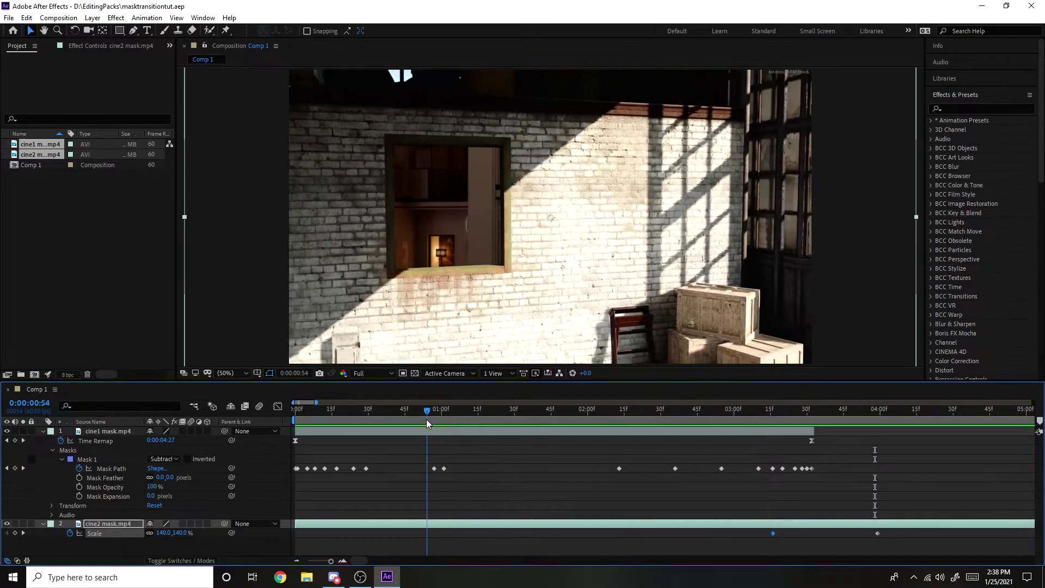
Step: Collapse the properties of both layers and select the cine1 layer at 0:00:02:16
click(42, 431)
drag(427, 423, 661, 417)
click(43, 440)
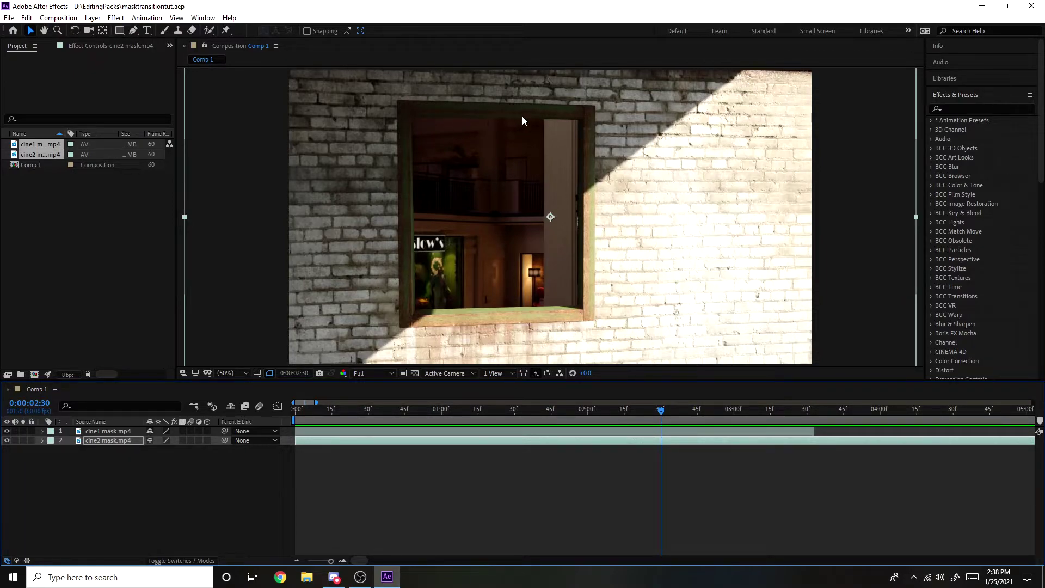
mouse_move(639, 410)
mouse_down()
mouse_move(517, 410)
mouse_move(626, 410)
mouse_up()
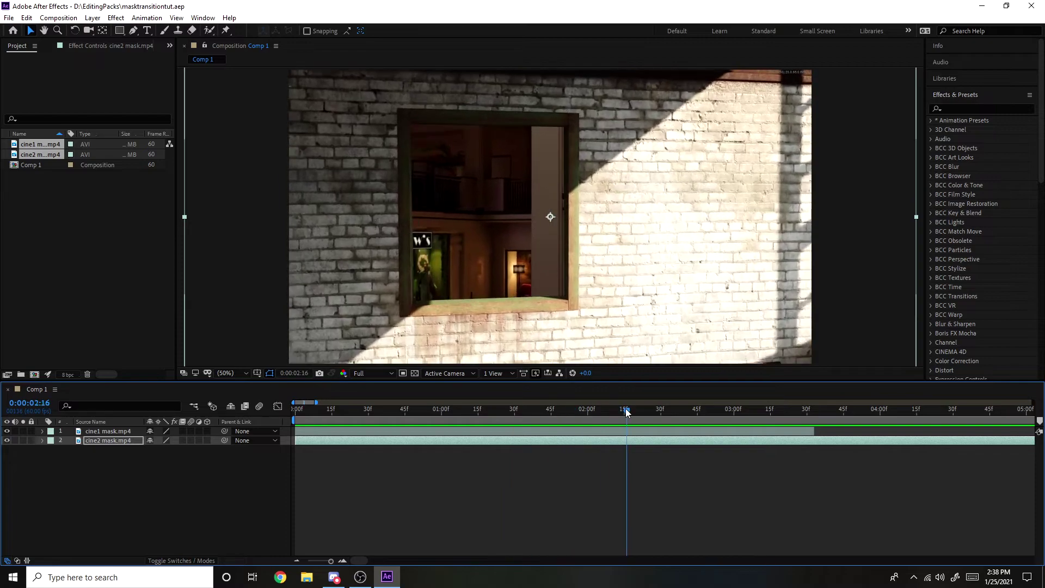
click(457, 434)
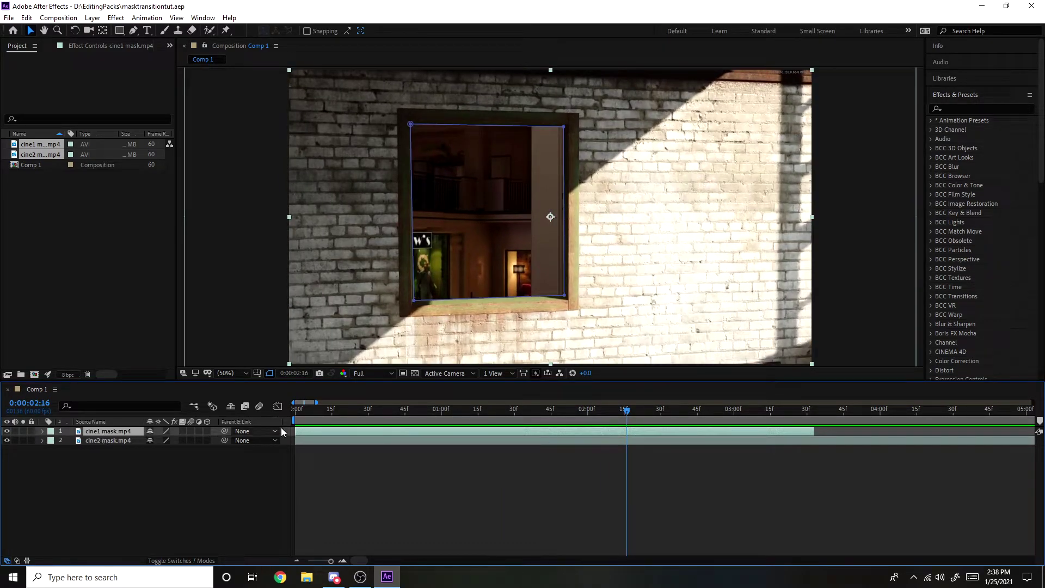
Step: Duplicate the cine1 layer and apply the Saber effect to the top copy
key(ctrl+d)
click(961, 107)
text(sab)
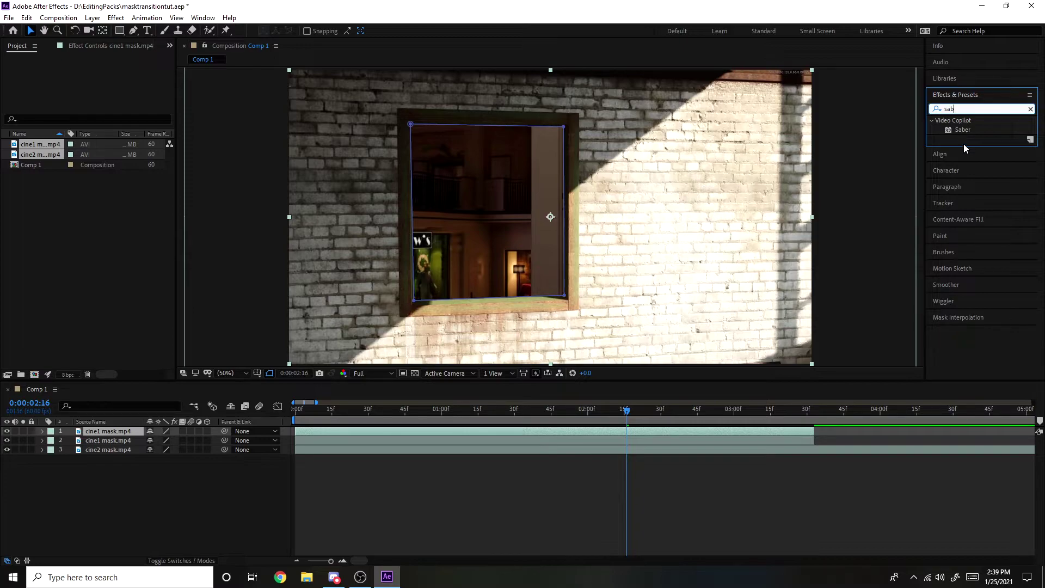
drag(962, 130, 525, 430)
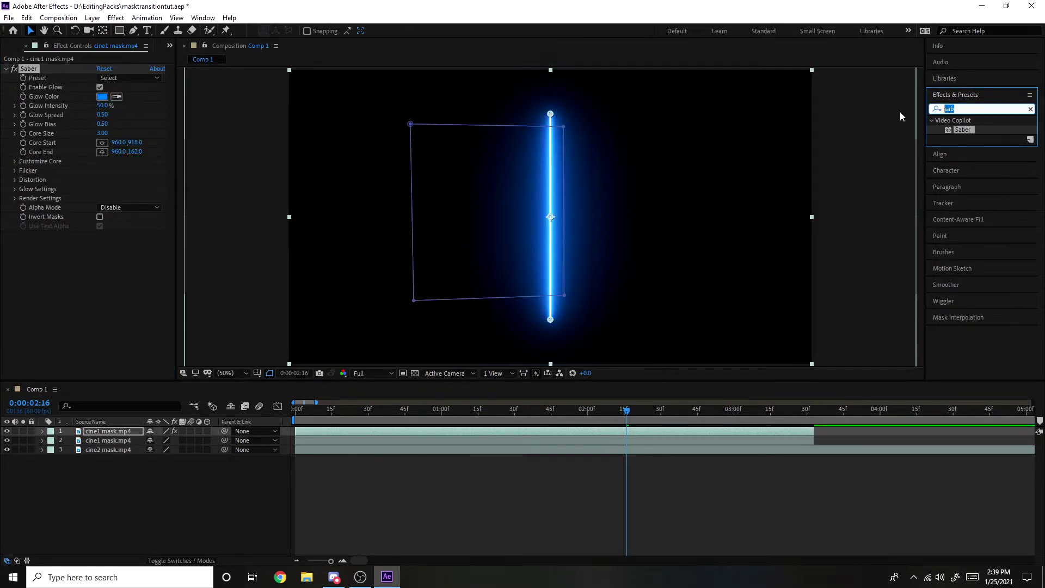
key(BackSpace)
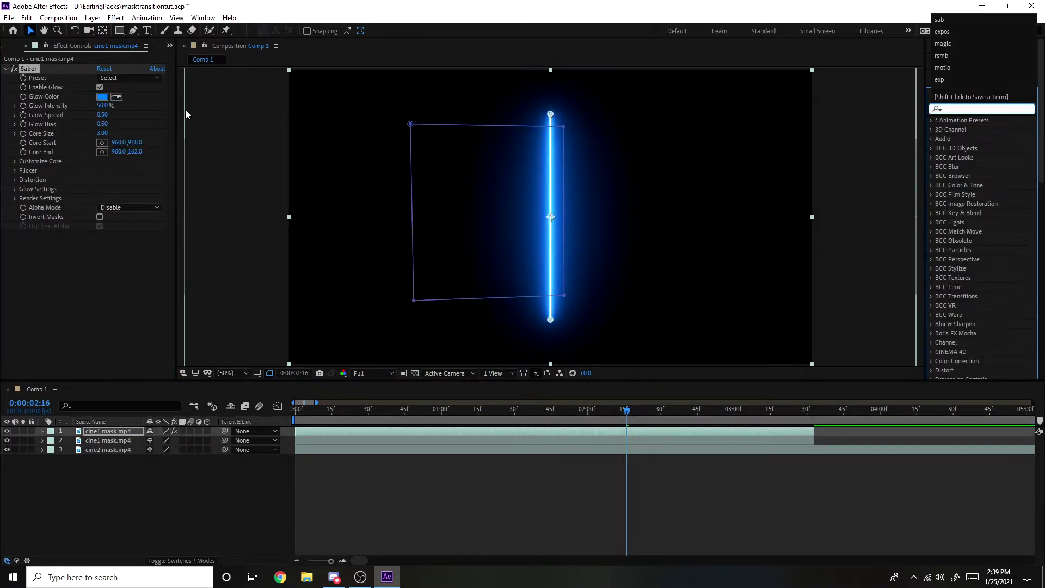
Step: Set Saber's Core Type to Layer Masks so the glow follows the window mask
click(15, 161)
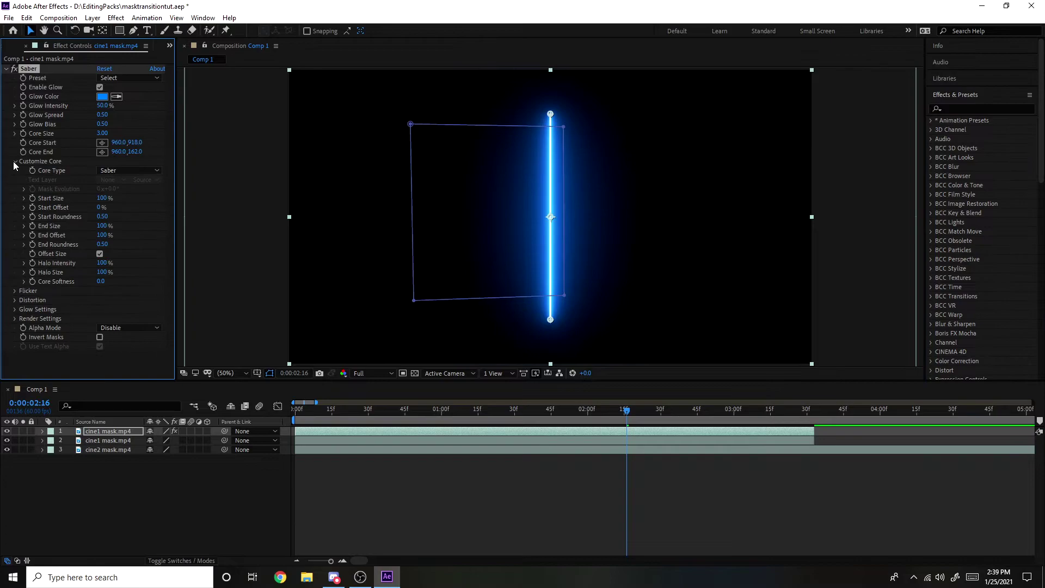
click(103, 173)
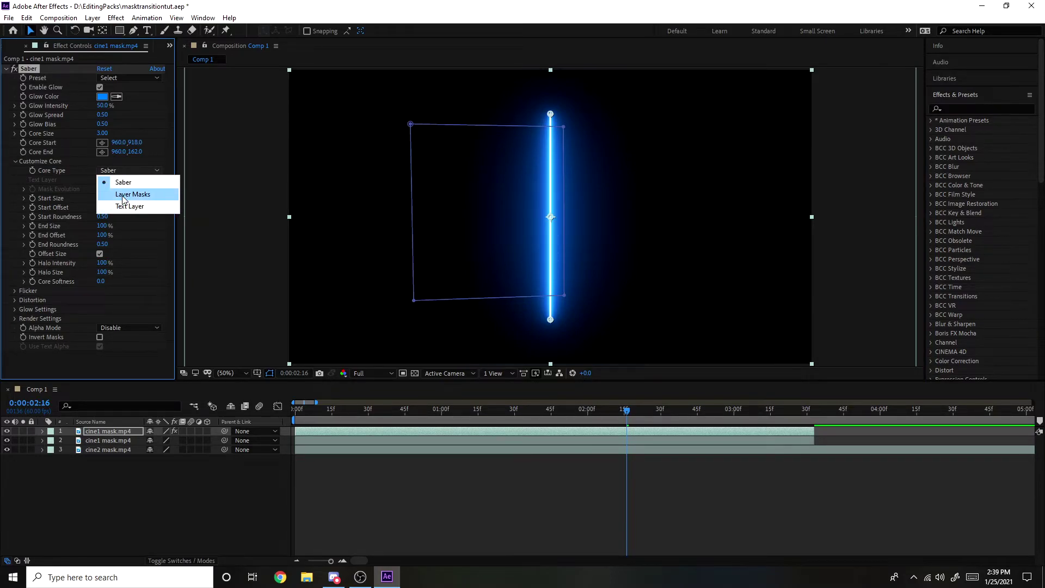
click(123, 199)
click(15, 161)
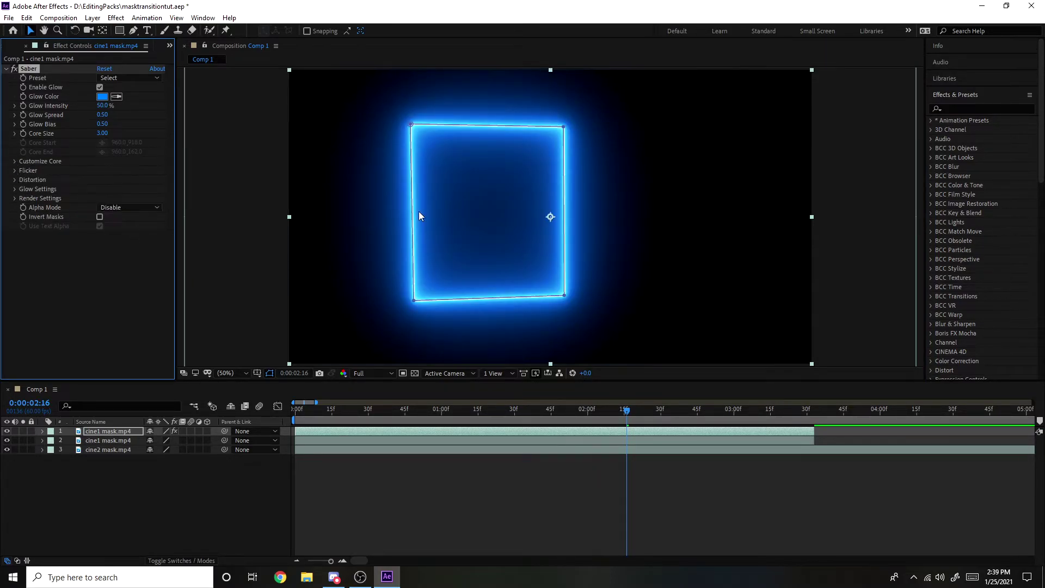
Step: Set Saber's Composite Settings to Transparent in its render settings
click(14, 199)
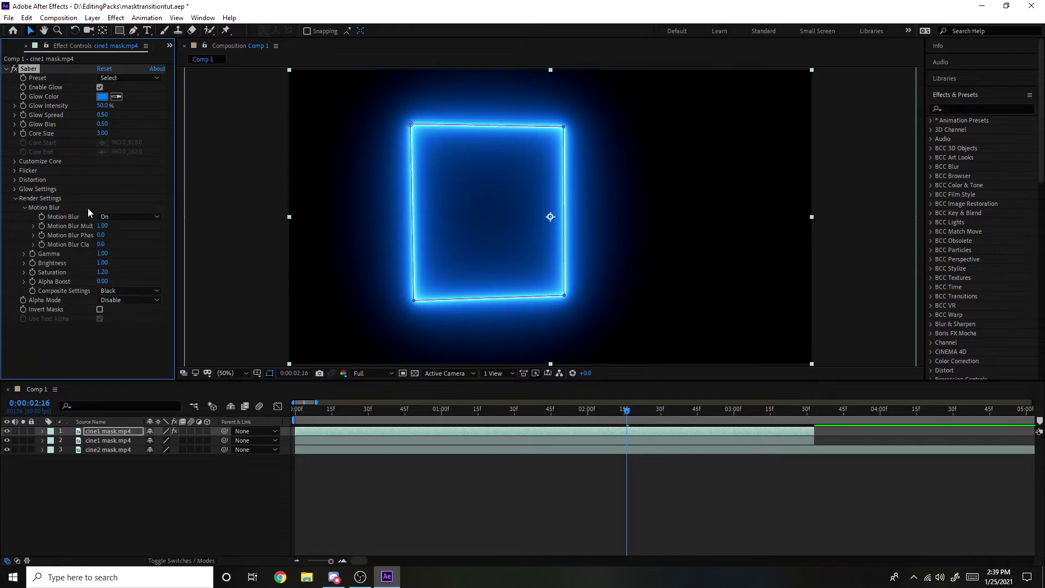
click(126, 292)
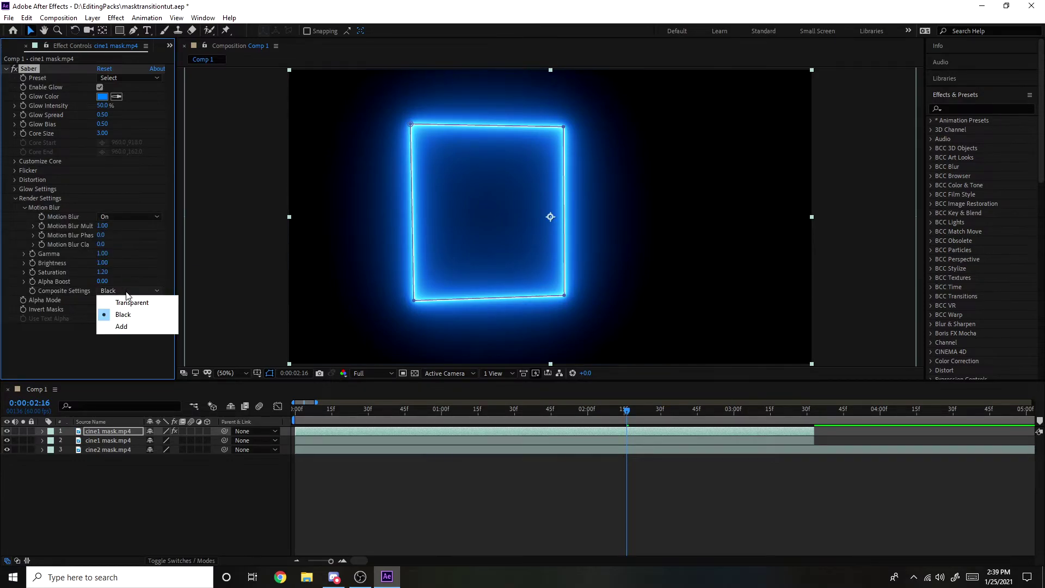
click(130, 301)
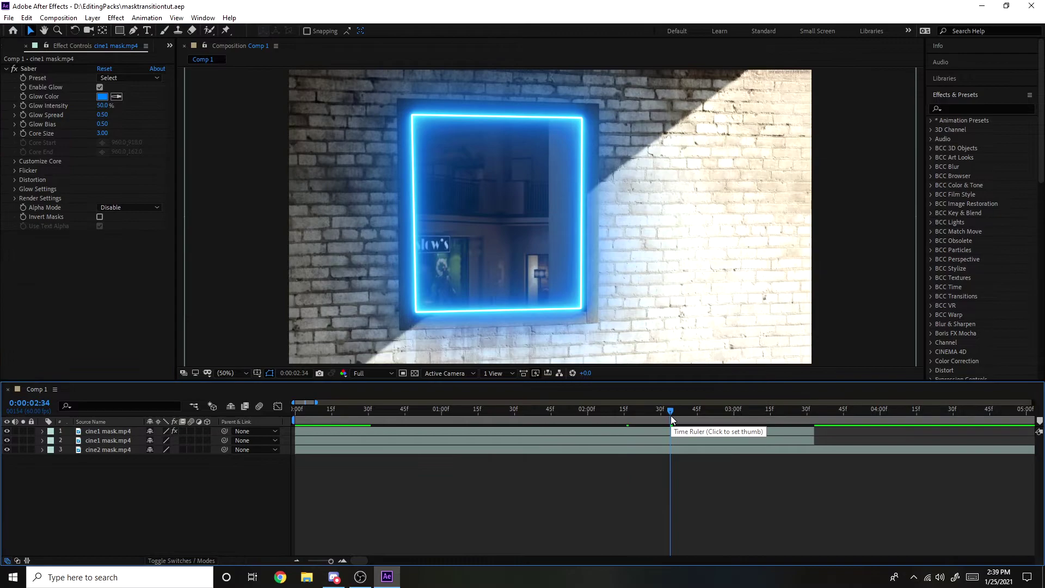
Step: Apply the Ghost preset to the Saber effect on the top cine1 layer
drag(671, 416, 728, 415)
click(724, 430)
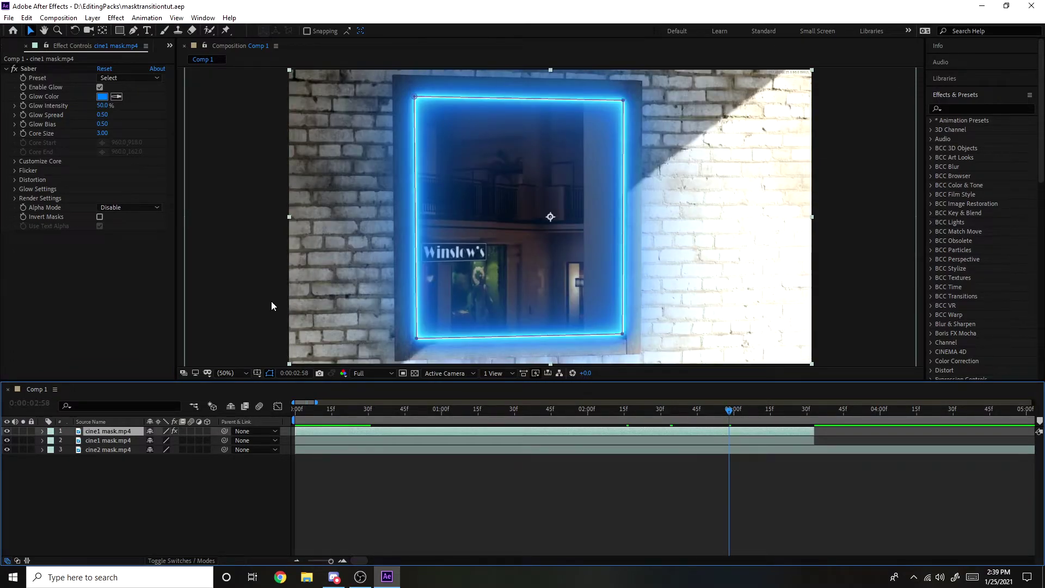
click(120, 77)
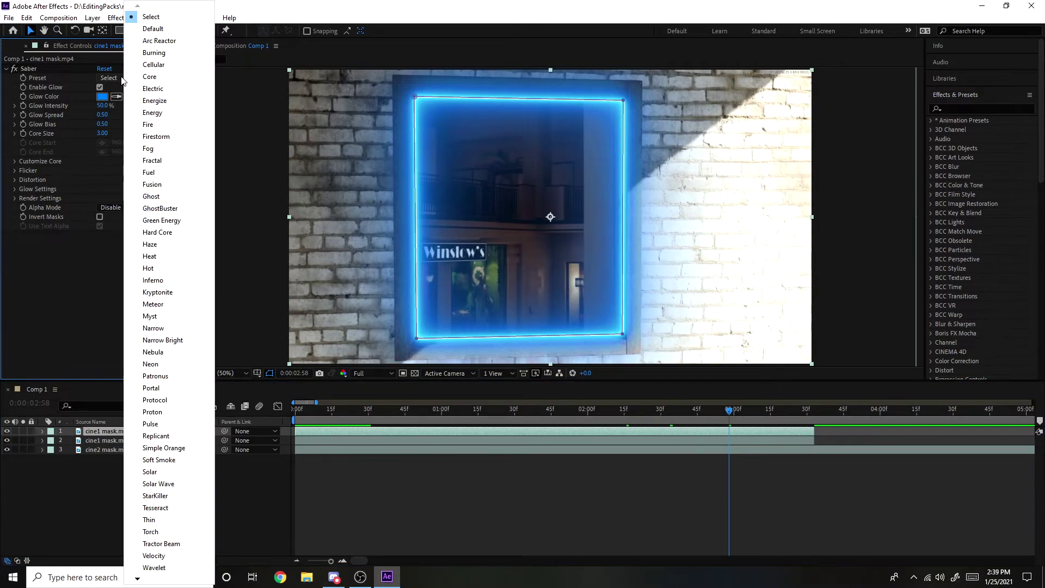
click(83, 323)
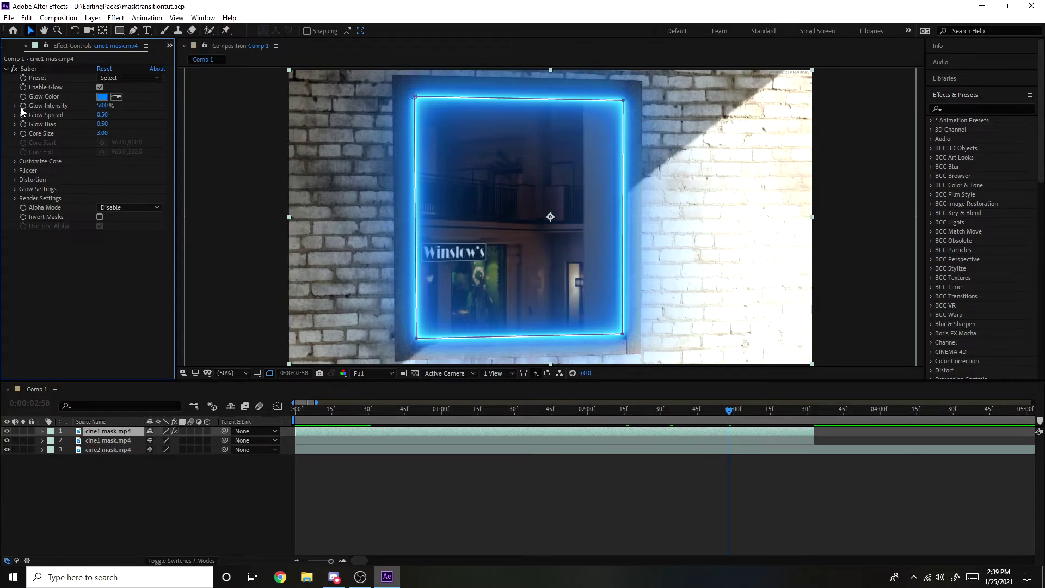
click(139, 79)
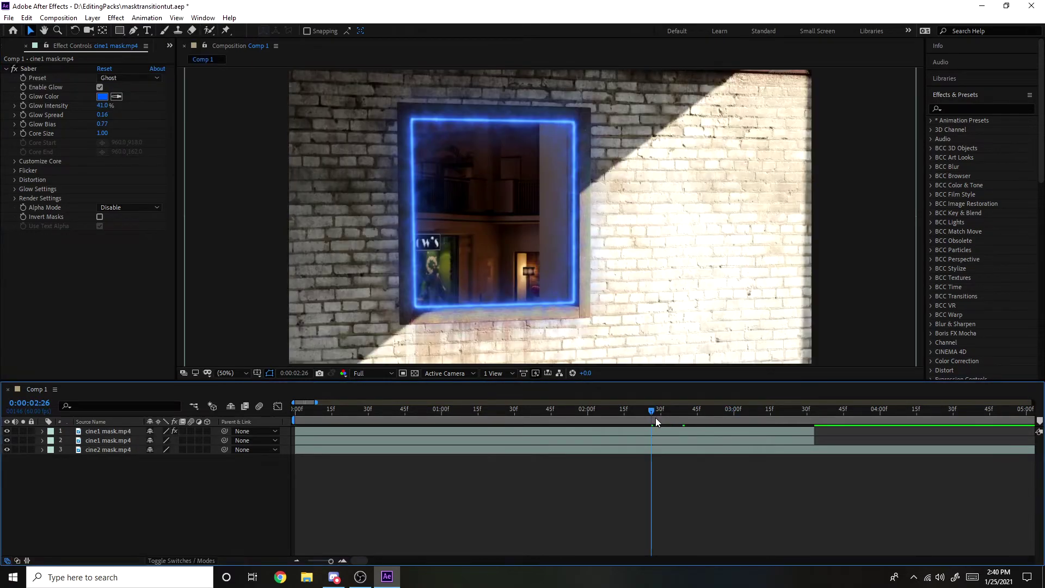
Step: Change the Saber Glow Color on the top cine1 layer to white
drag(655, 418, 678, 418)
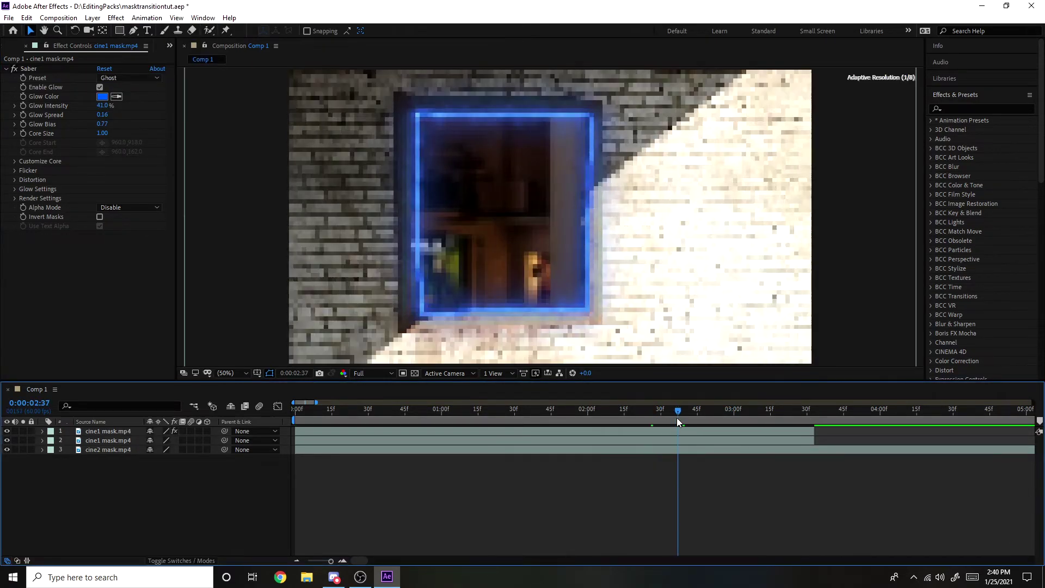
click(678, 429)
click(102, 96)
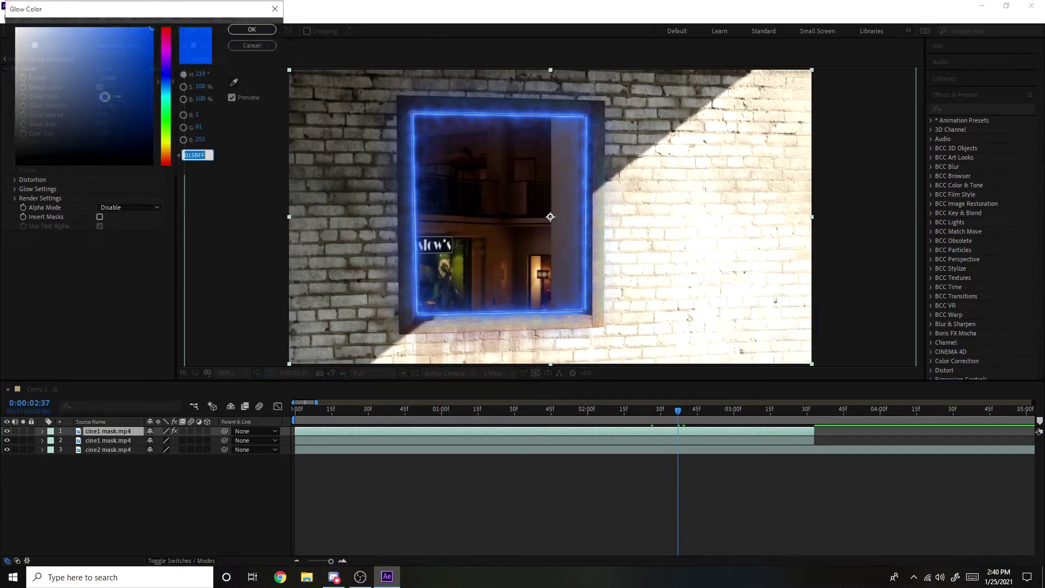
drag(105, 97, 15, 27)
click(273, 34)
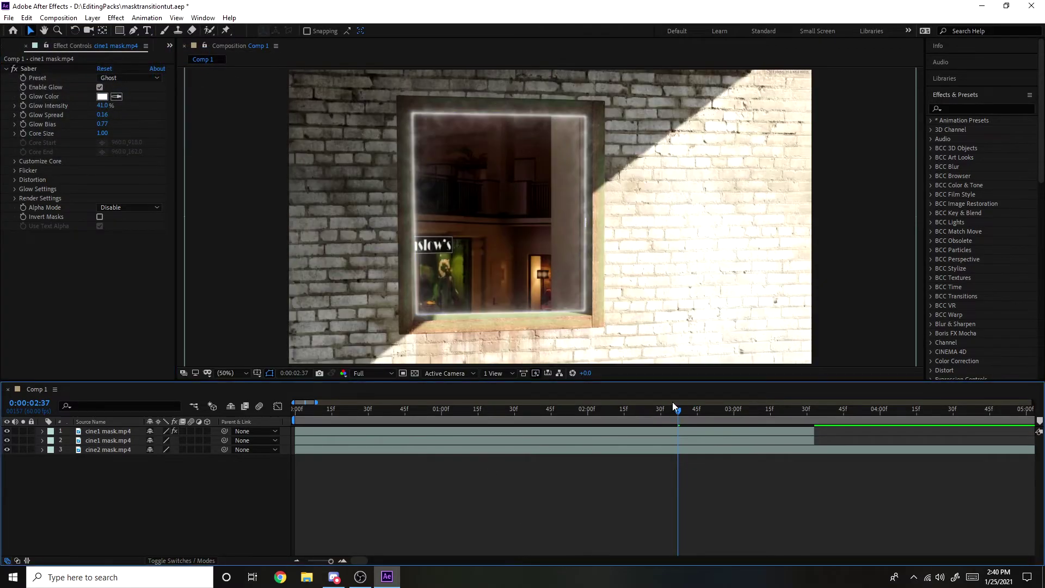
Step: Scrub through the composition to review the white window glow, ending at 0:00:02:15
drag(675, 413, 781, 417)
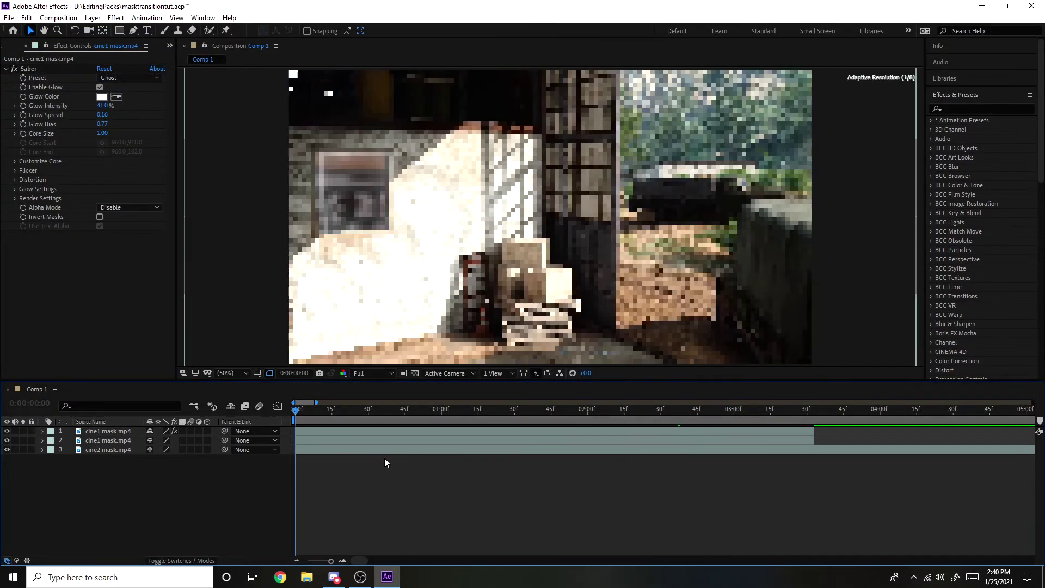
click(578, 417)
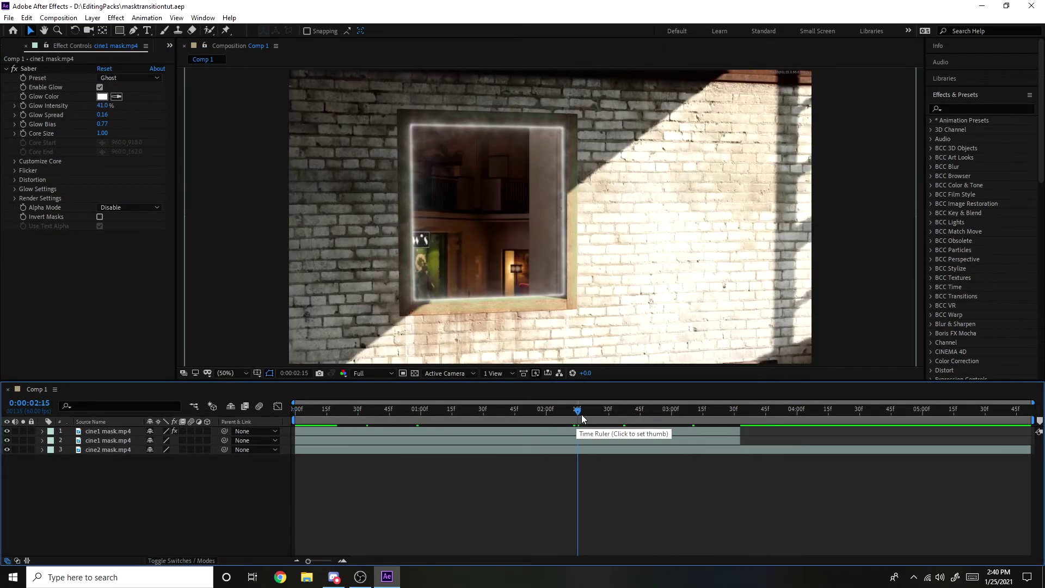